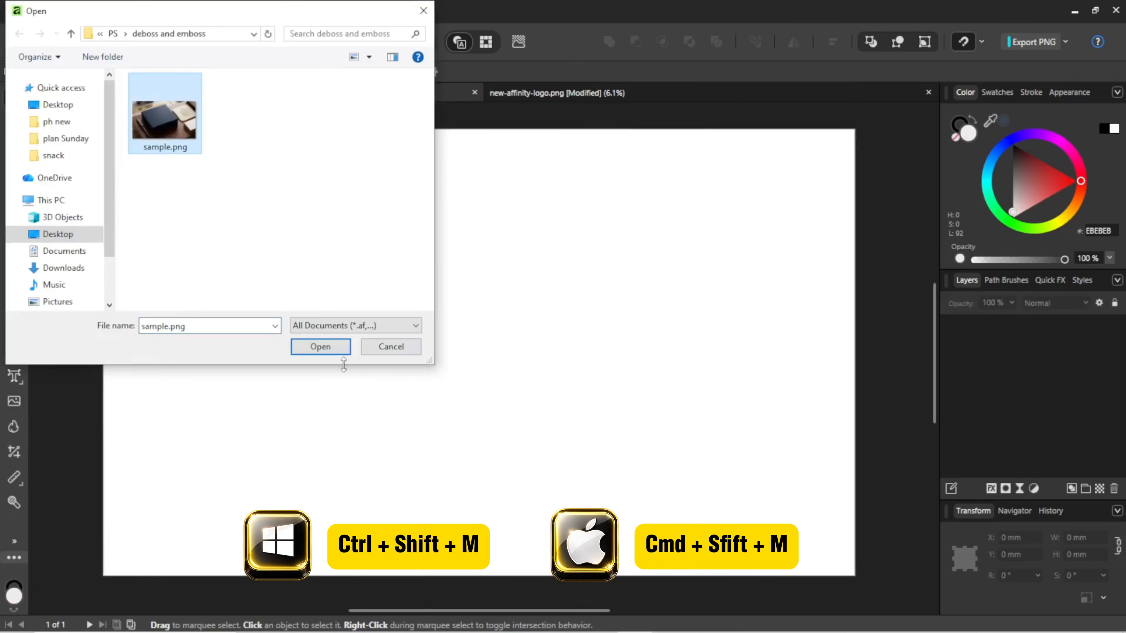
- Place sample.png into the untitled document, scaled to fill the whole page
{"action": "left_click", "coordinate": [313, 340]}
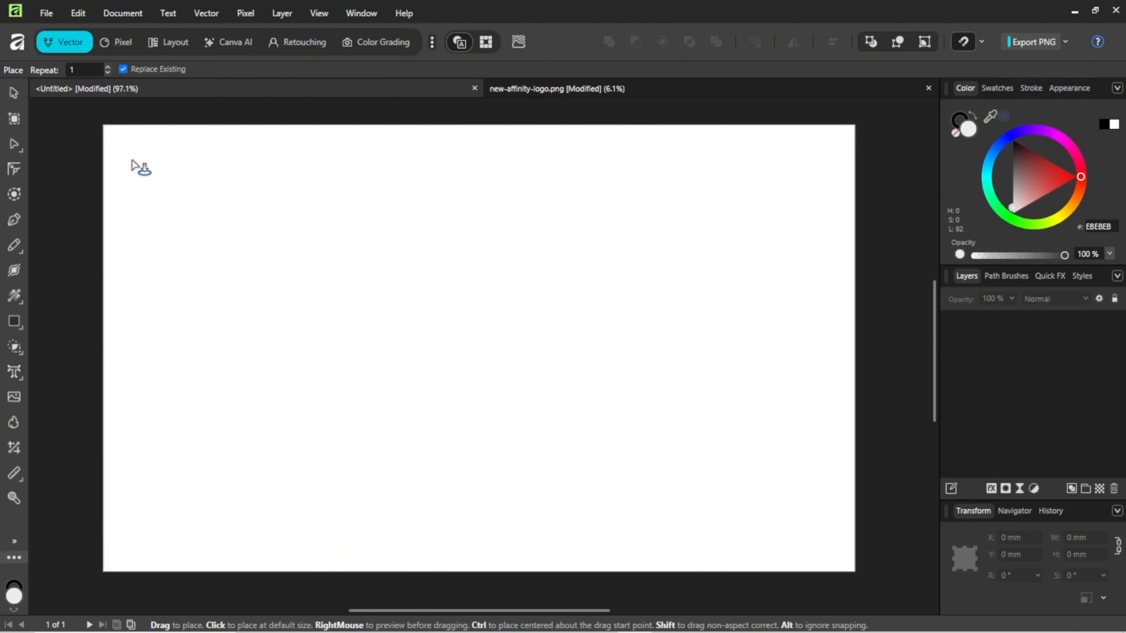
{"action": "left_click", "coordinate": [104, 126]}
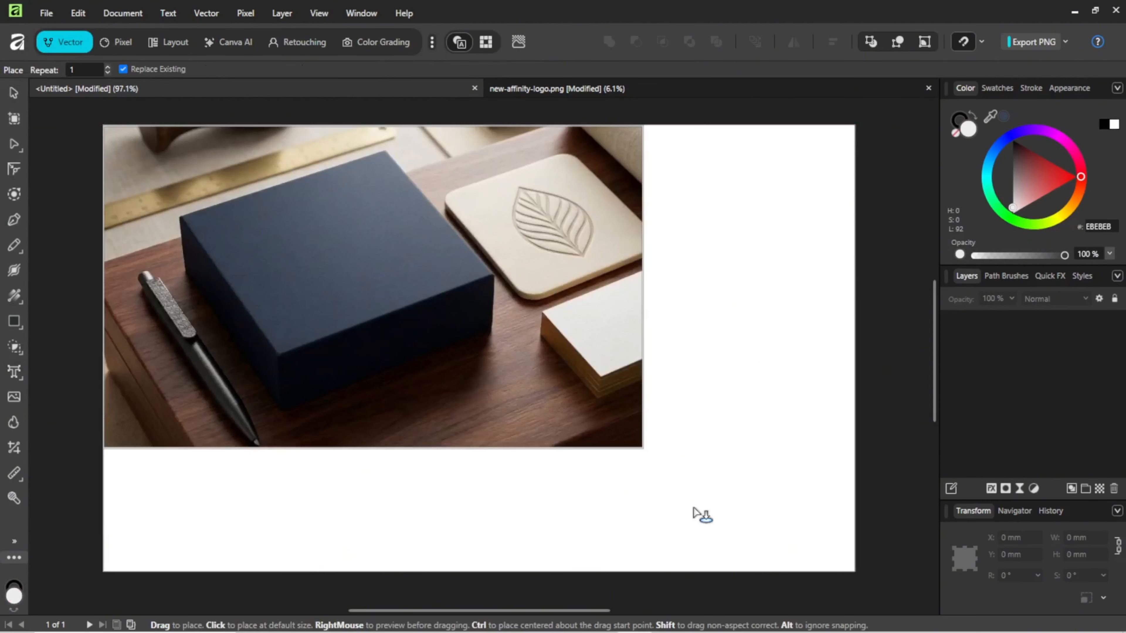
{"action": "left_click_drag", "start_coordinate": [702, 515], "coordinate": [856, 575]}
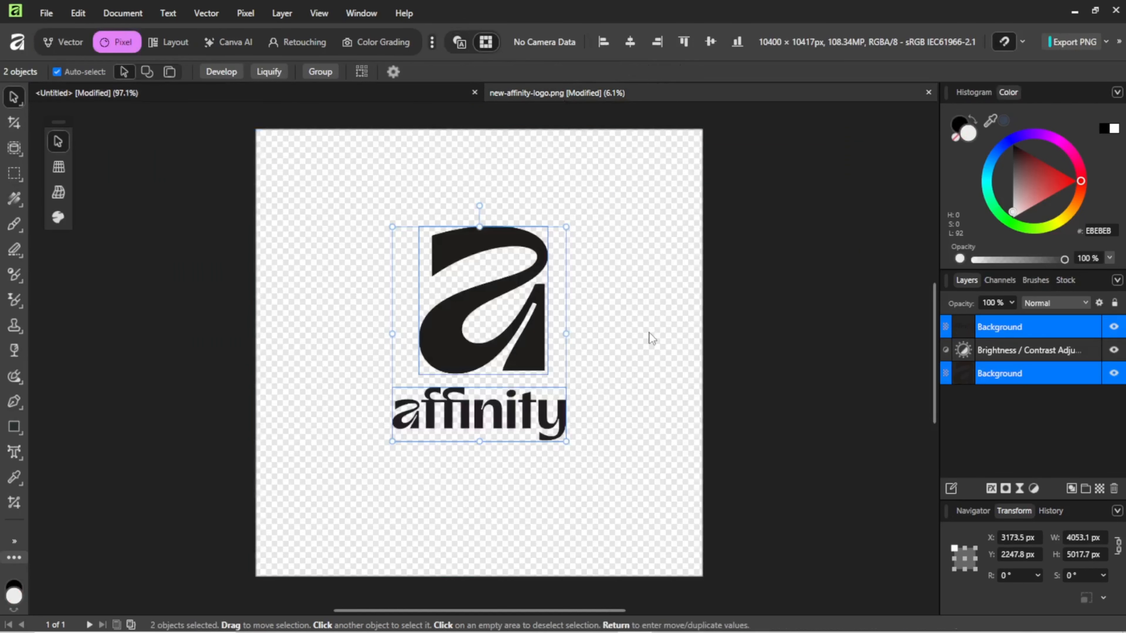
- Copy the "a" symbol from new-affinity-logo.png and paste it into the untitled mockup document
{"action": "left_click", "coordinate": [648, 337]}
{"action": "left_click", "coordinate": [440, 316]}
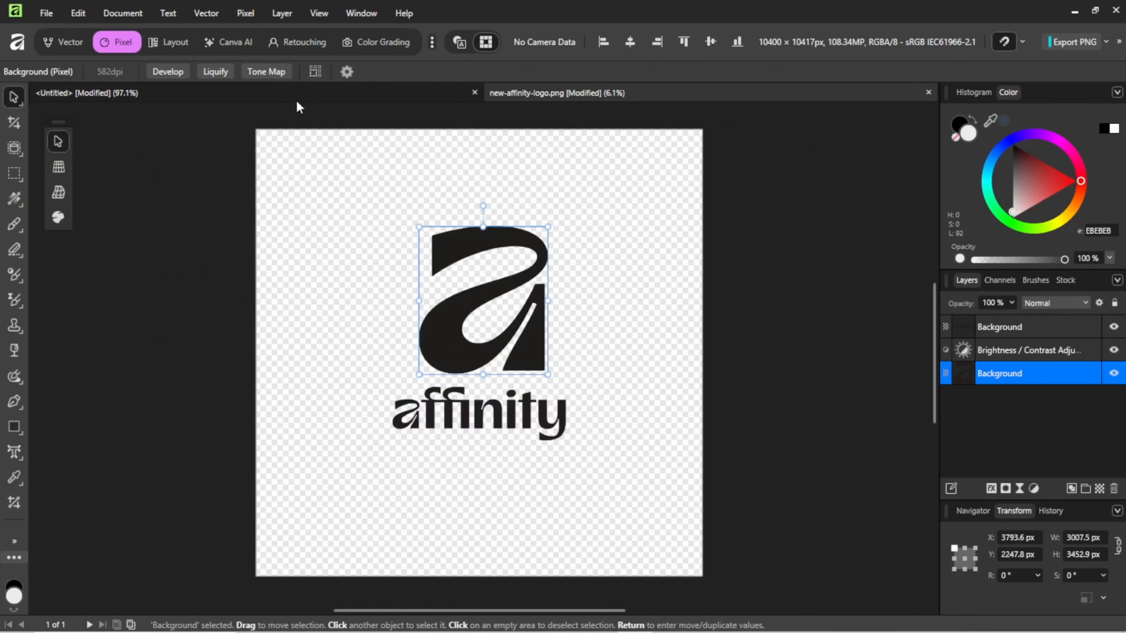
{"action": "key", "text": "ctrl+Tab"}
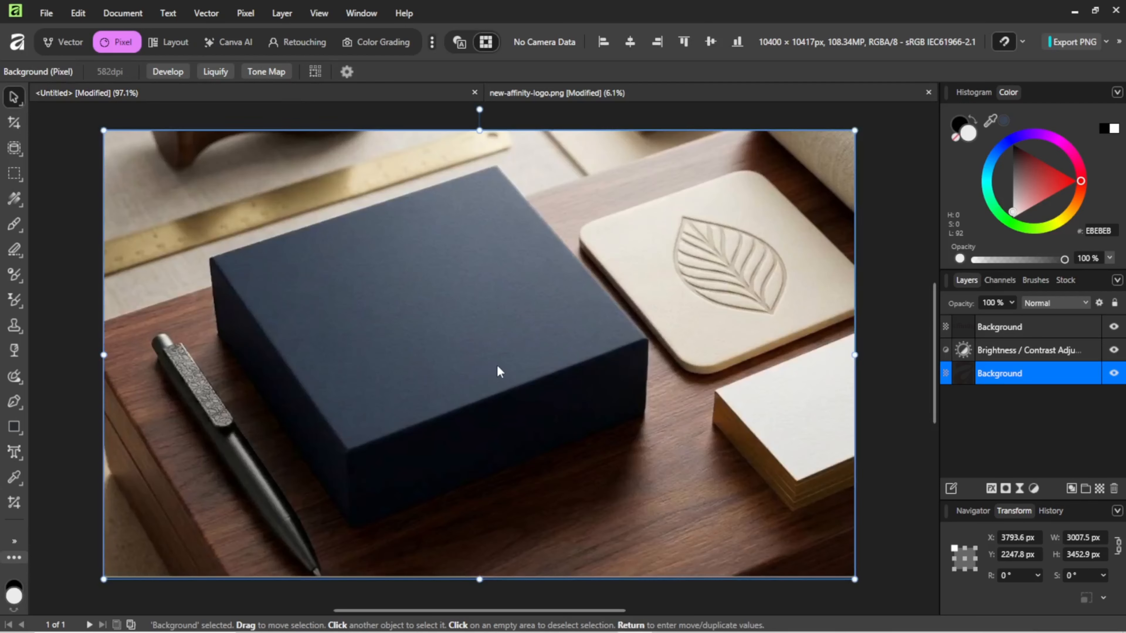
{"action": "key", "text": "ctrl+v"}
{"action": "scroll", "coordinate": [393, 346], "scroll_direction": "down", "scroll_amount": 3}
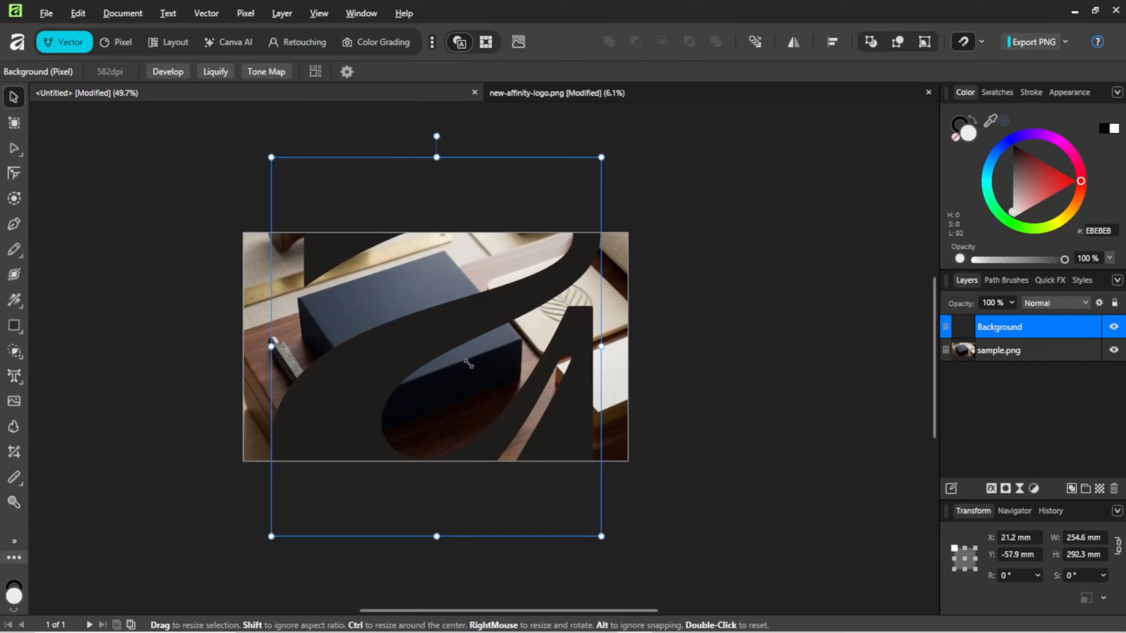
- Scale the pasted "a" symbol down to about 45 × 52 mm and position it on the navy box's lid
{"action": "left_click_drag", "start_coordinate": [468, 364], "coordinate": [412, 302]}
{"action": "left_click_drag", "start_coordinate": [271, 284], "coordinate": [355, 367]}
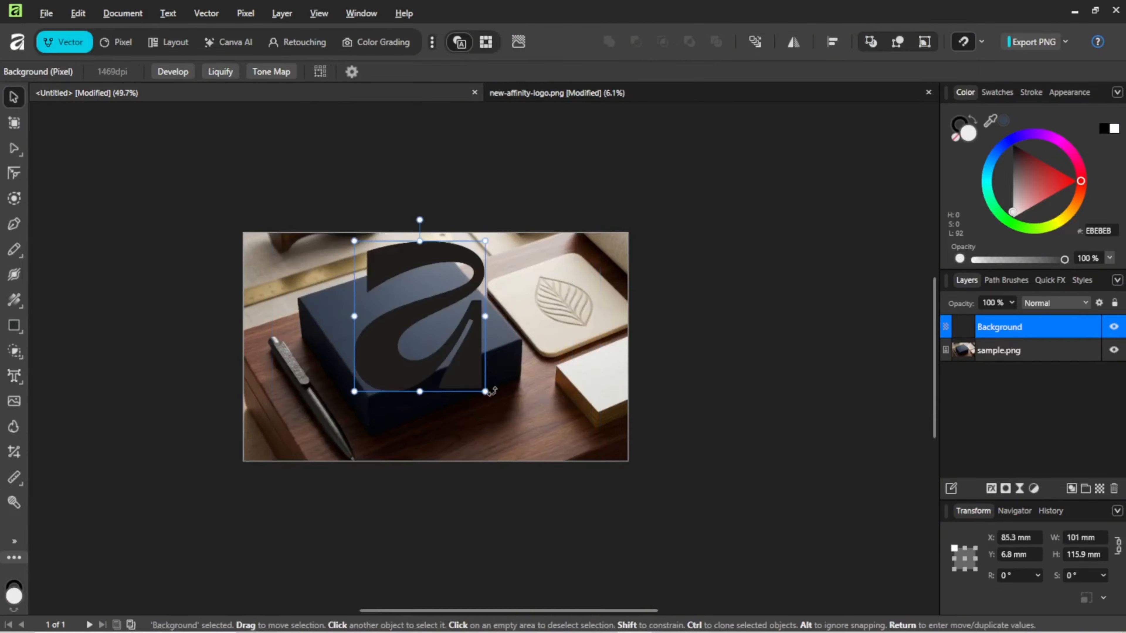
{"action": "left_click_drag", "start_coordinate": [485, 391], "coordinate": [455, 360]}
{"action": "left_click_drag", "start_coordinate": [426, 315], "coordinate": [422, 316]}
{"action": "left_click_drag", "start_coordinate": [381, 292], "coordinate": [408, 328]}
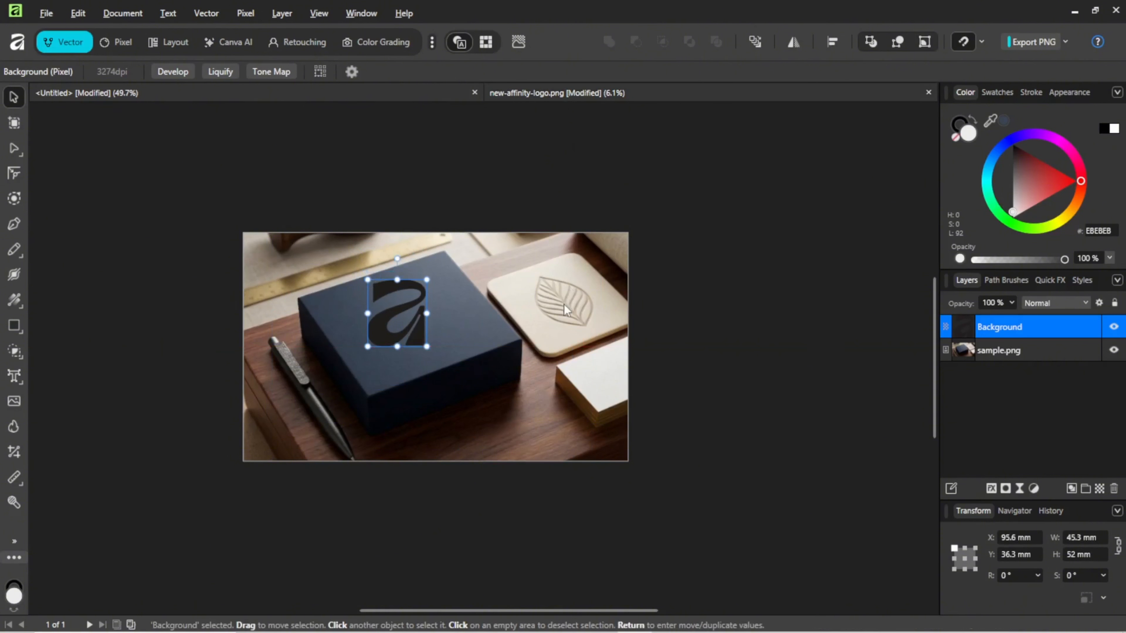
- Copy the "affinity" wordmark from new-affinity-logo.png and paste it into the mockup document
{"action": "left_click", "coordinate": [616, 94]}
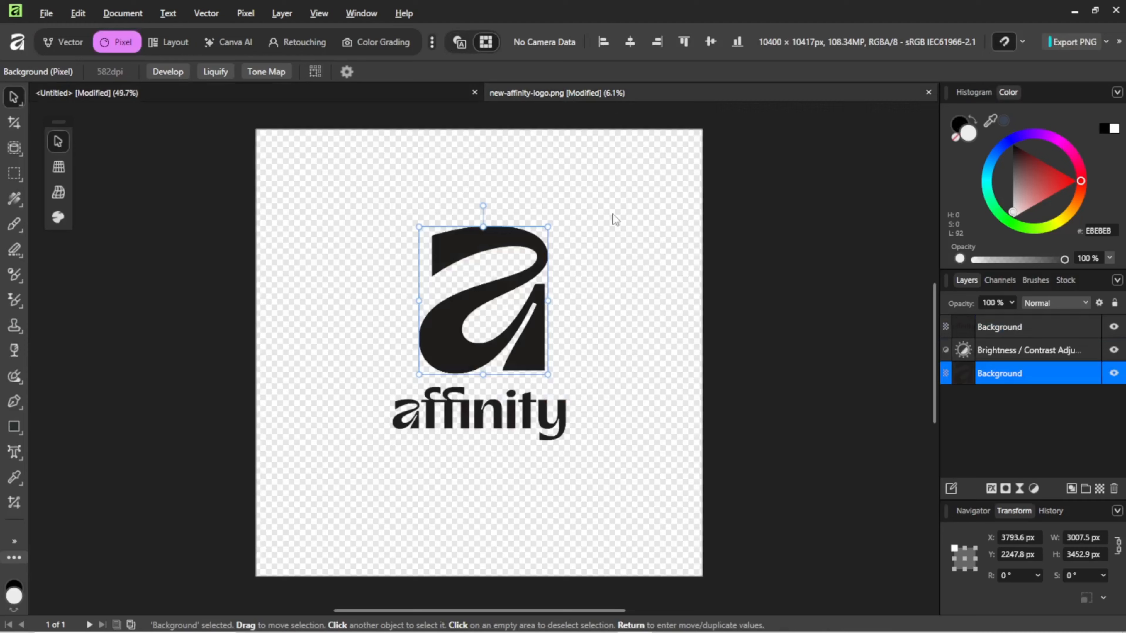
{"action": "left_click", "coordinate": [459, 417]}
{"action": "left_click", "coordinate": [478, 423]}
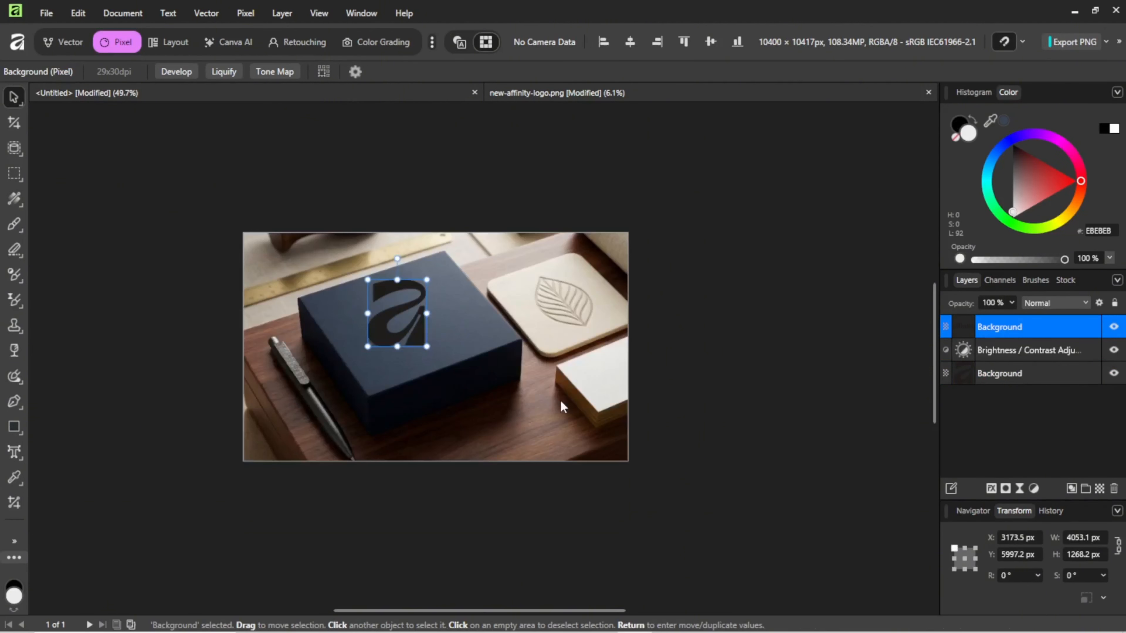
{"action": "key", "text": "ctrl+v"}
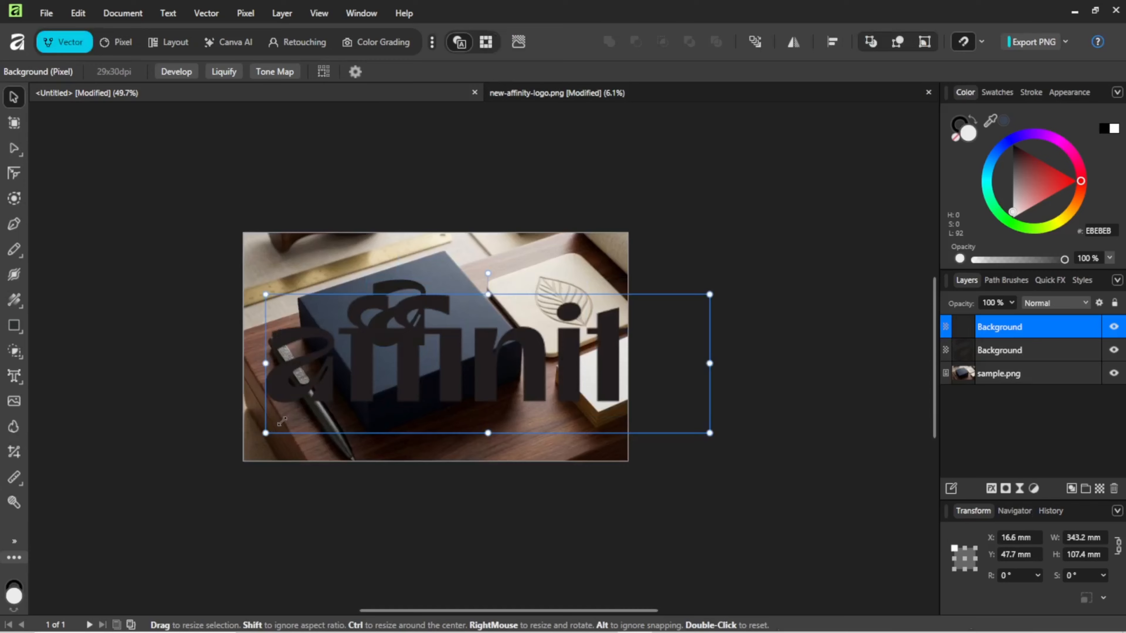
- Shrink the wordmark to about 79 × 25 mm and arrange it just below the "a" symbol on the navy box
{"action": "left_click_drag", "start_coordinate": [266, 433], "coordinate": [335, 401]}
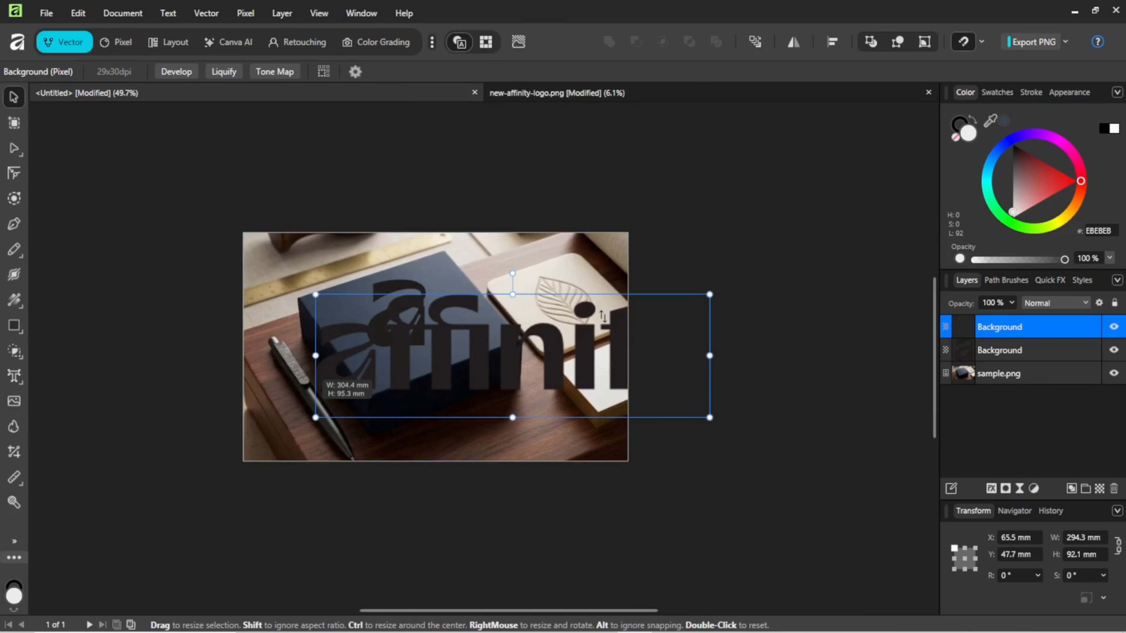
{"action": "left_click_drag", "start_coordinate": [603, 317], "coordinate": [607, 326]}
{"action": "left_click_drag", "start_coordinate": [638, 310], "coordinate": [409, 374]}
{"action": "scroll", "coordinate": [455, 344], "scroll_direction": "up", "scroll_amount": 3}
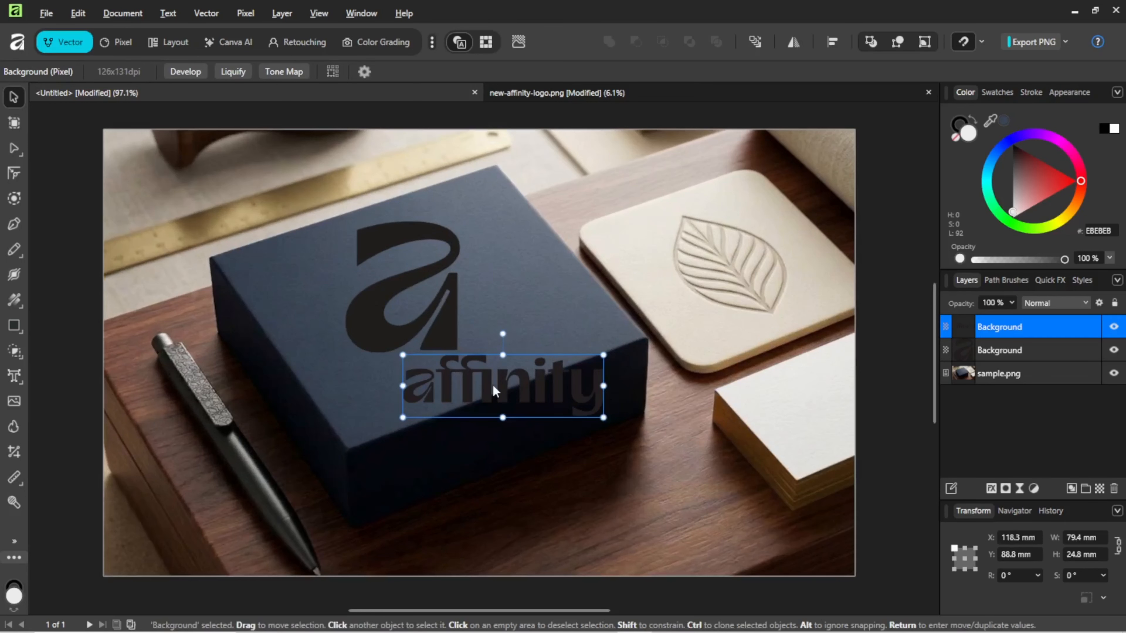
{"action": "left_click_drag", "start_coordinate": [468, 385], "coordinate": [426, 385]}
{"action": "left_click_drag", "start_coordinate": [437, 313], "coordinate": [439, 305]}
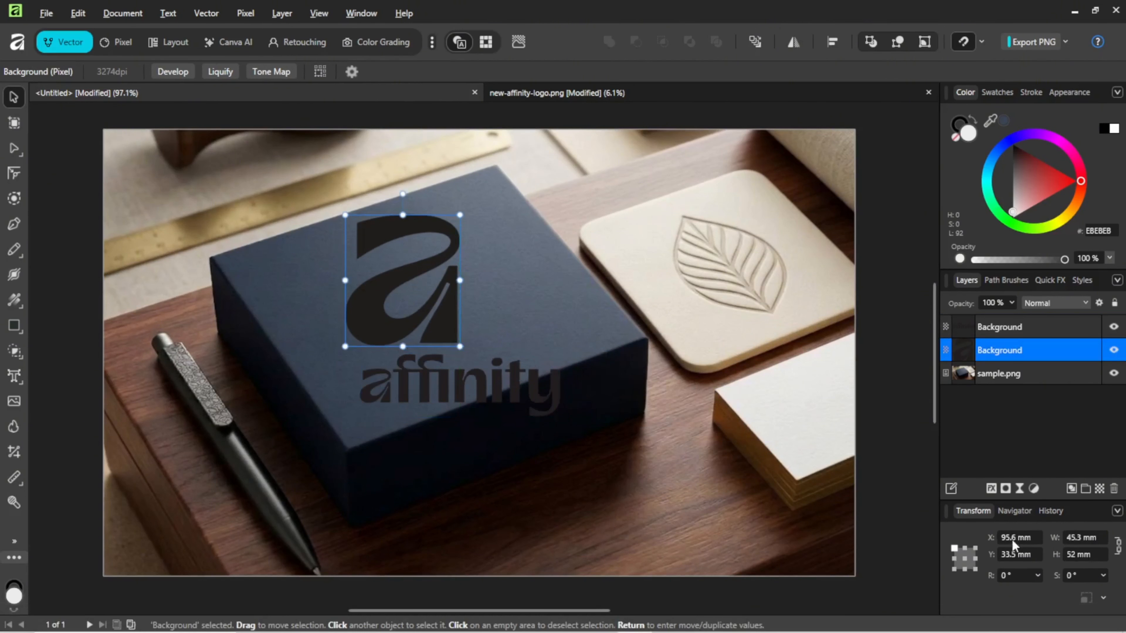
- Rotate the "a" symbol to 18° and shift it down slightly on the box lid
{"action": "left_click", "coordinate": [1016, 575]}
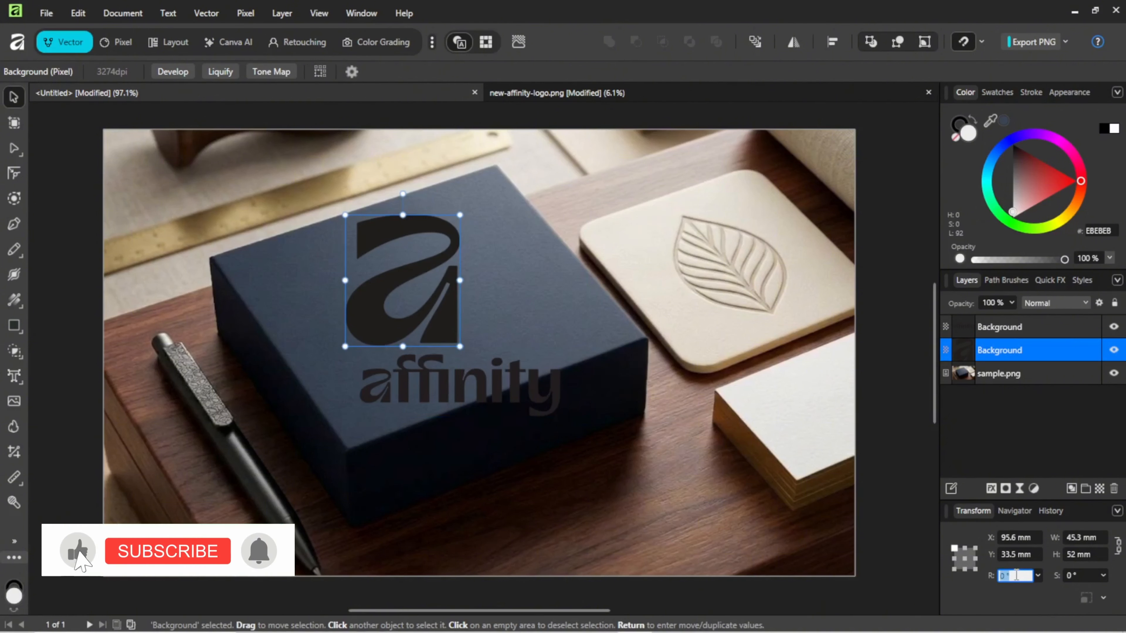
{"action": "type", "text": "18"}
{"action": "key", "text": "Return"}
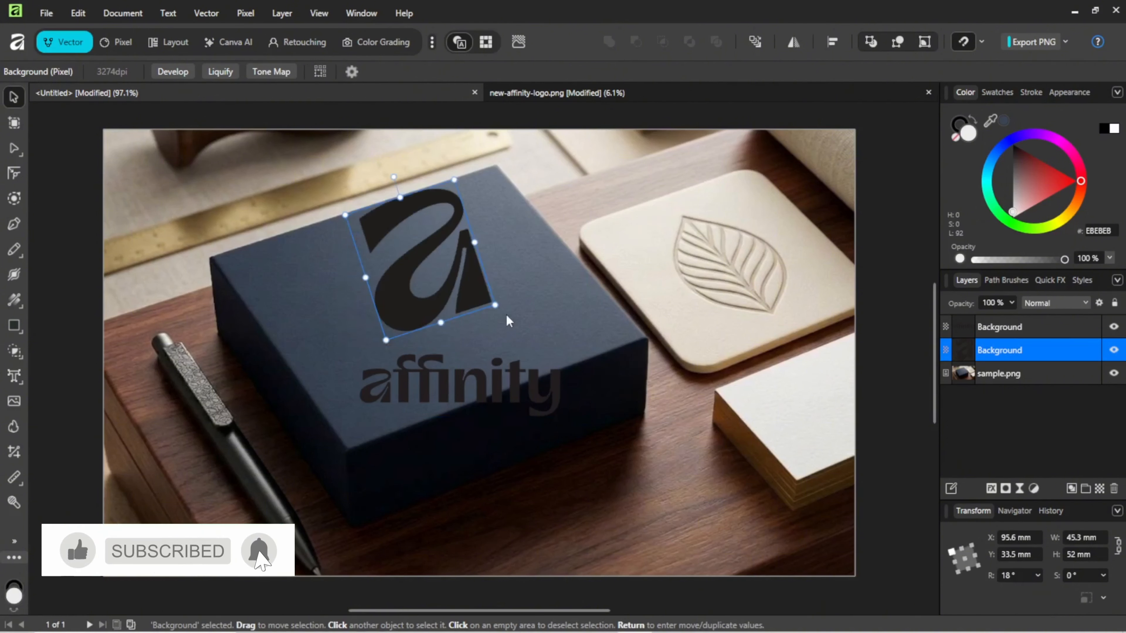
{"action": "left_click_drag", "start_coordinate": [430, 309], "coordinate": [424, 330]}
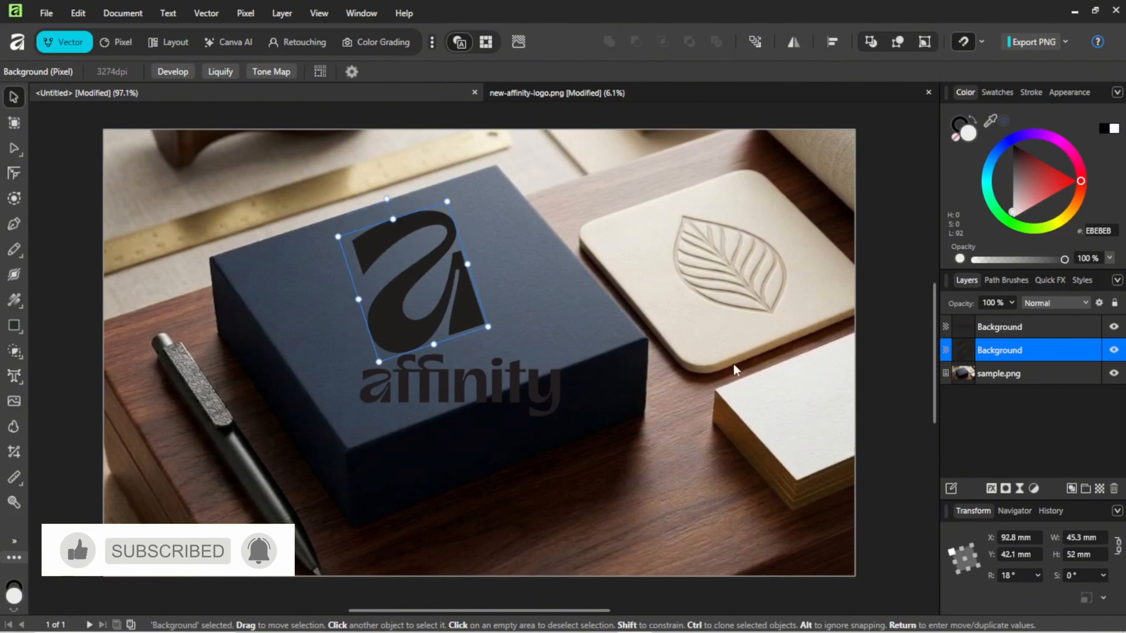
- Shear the "a" symbol to 18° and nudge it toward the left side of the box lid
{"action": "left_click", "coordinate": [1082, 576]}
{"action": "type", "text": "24"}
{"action": "key", "text": "Return"}
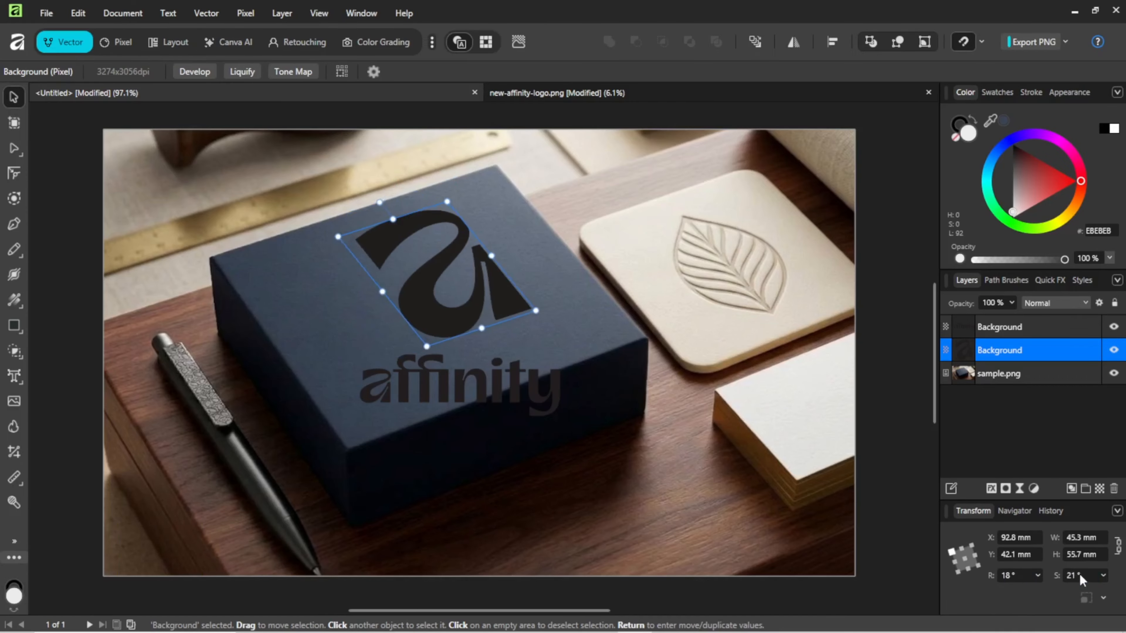
{"action": "scroll", "coordinate": [1081, 577], "scroll_direction": "down", "scroll_amount": 5}
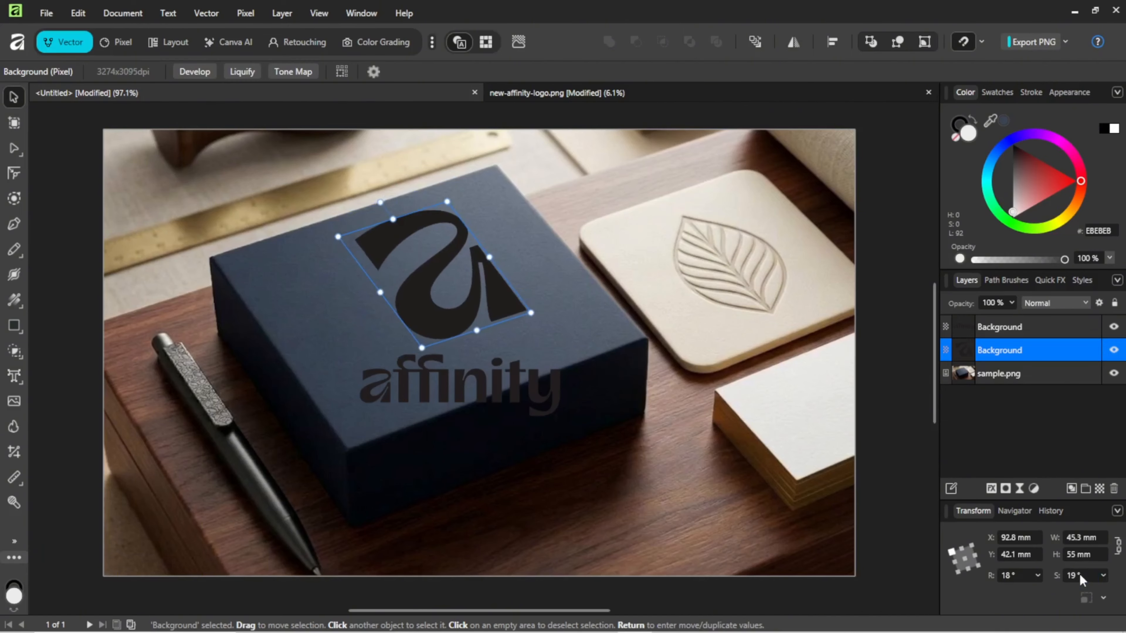
{"action": "scroll", "coordinate": [1081, 577], "scroll_direction": "down", "scroll_amount": 1}
{"action": "left_click_drag", "start_coordinate": [456, 307], "coordinate": [436, 306]}
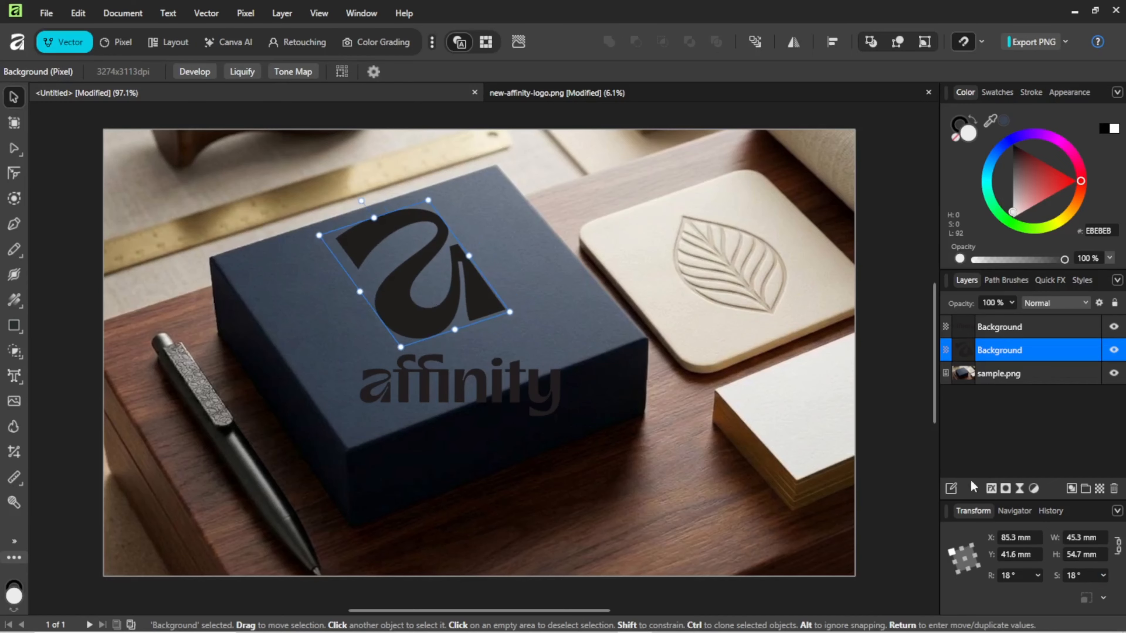
- Set the "a" symbol's width to 38 mm, scaling its height proportionally
{"action": "left_click", "coordinate": [1082, 537]}
{"action": "type", "text": "19"}
{"action": "key", "text": "Return"}
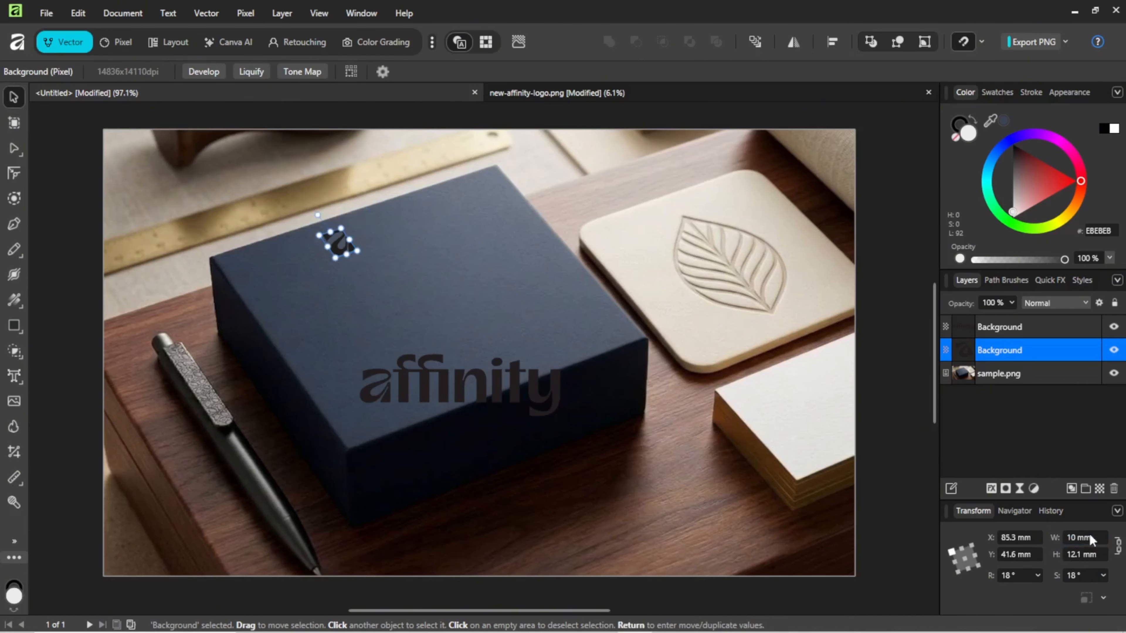
{"action": "scroll", "coordinate": [1090, 540], "scroll_direction": "up", "scroll_amount": 18}
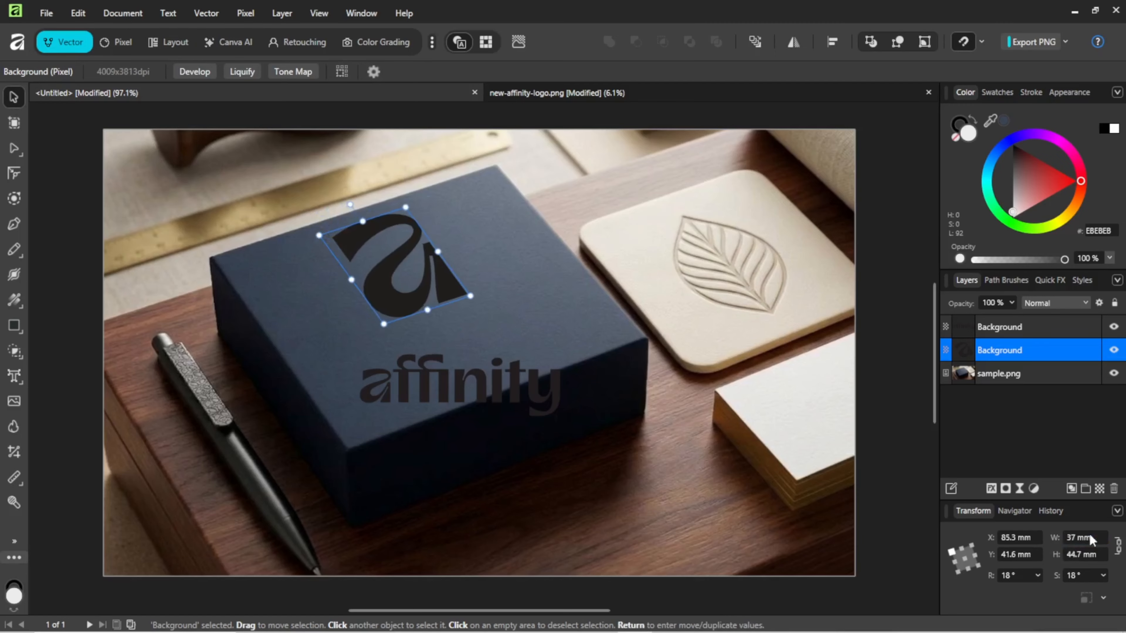
{"action": "scroll", "coordinate": [1090, 540], "scroll_direction": "up", "scroll_amount": 1}
- Rotate the "affinity" wordmark to 22° to follow the angle of the box lid
{"action": "left_click", "coordinate": [512, 399]}
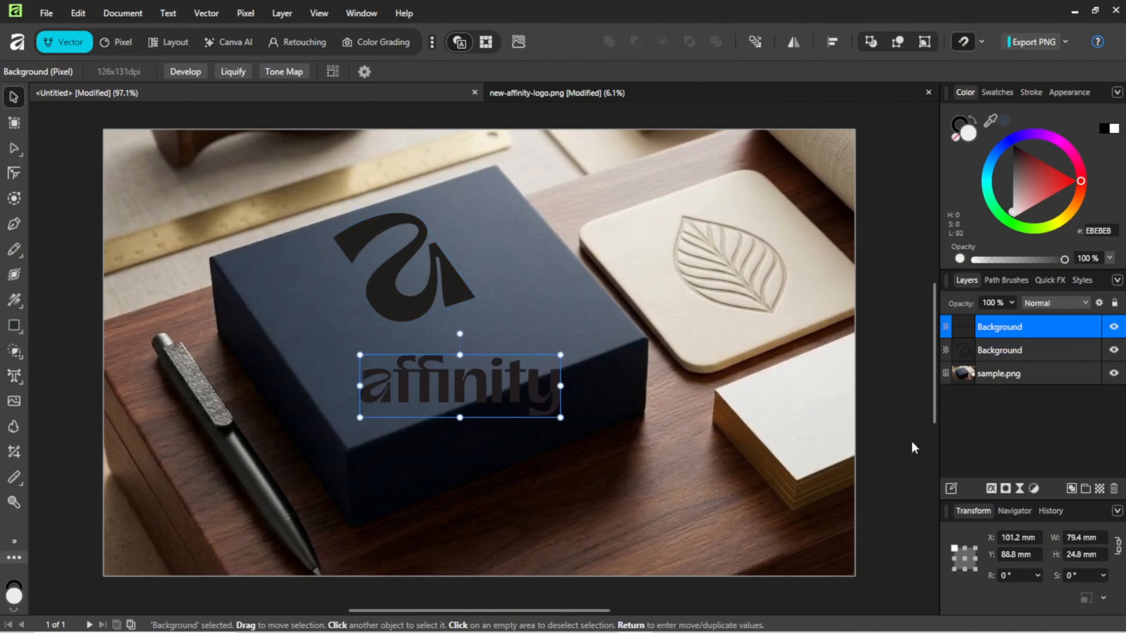
{"action": "left_click", "coordinate": [1025, 574]}
{"action": "scroll", "coordinate": [1025, 574], "scroll_direction": "up", "scroll_amount": 20}
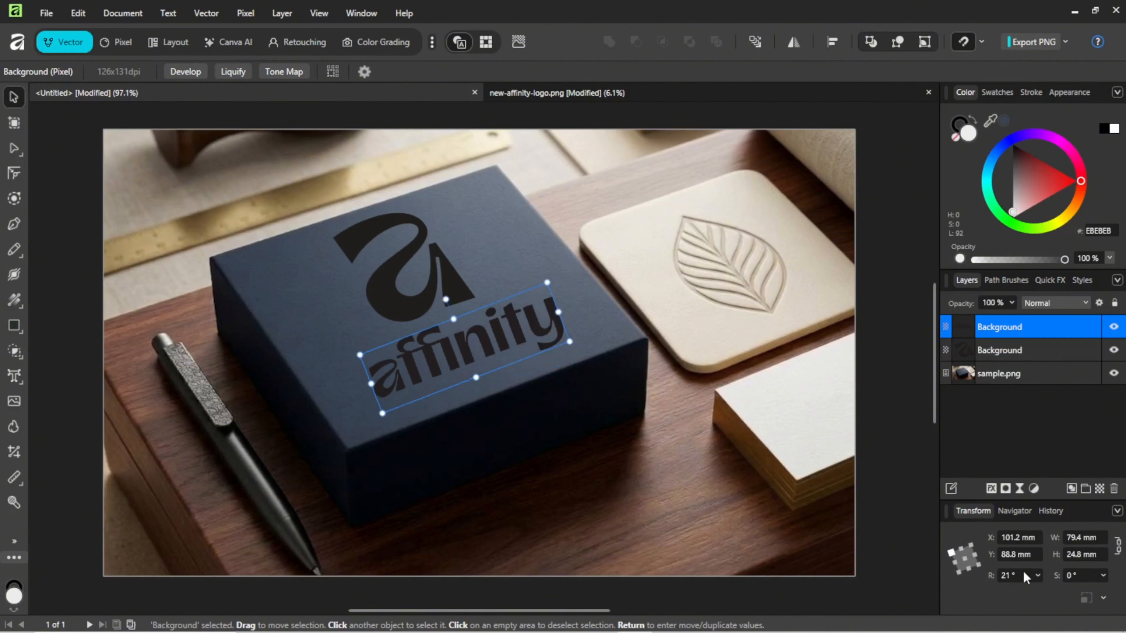
{"action": "scroll", "coordinate": [1025, 577], "scroll_direction": "up", "scroll_amount": 3}
{"action": "scroll", "coordinate": [1025, 577], "scroll_direction": "down", "scroll_amount": 2}
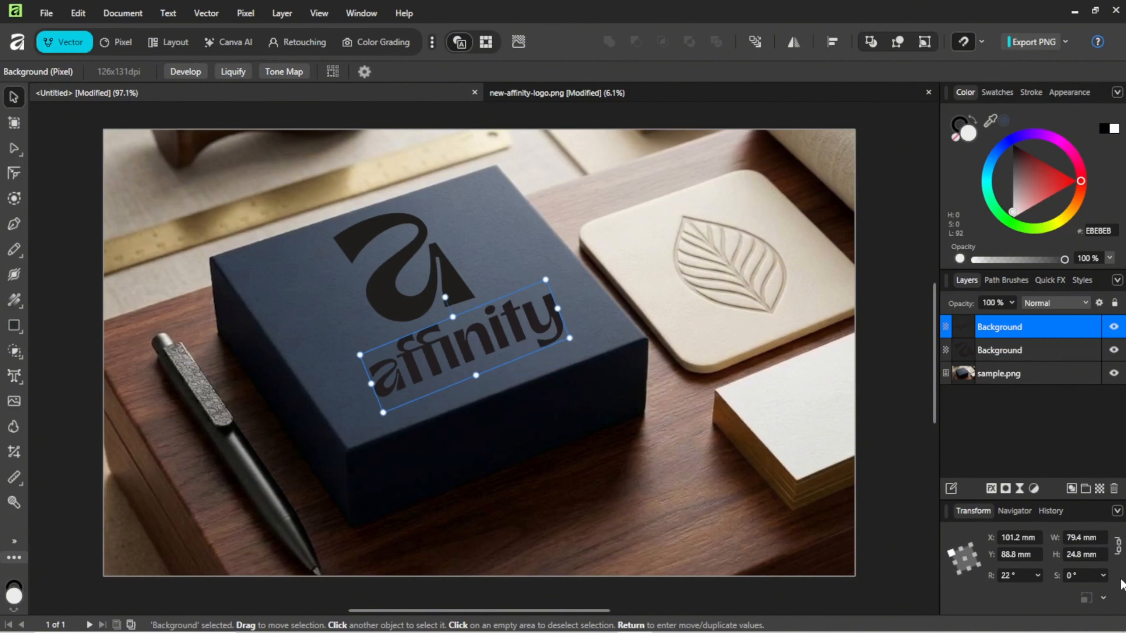
- Shear the "affinity" wordmark to 11° to match the lid's perspective
{"action": "scroll", "coordinate": [1088, 575], "scroll_direction": "up", "scroll_amount": 3}
{"action": "scroll", "coordinate": [1088, 575], "scroll_direction": "up", "scroll_amount": 11}
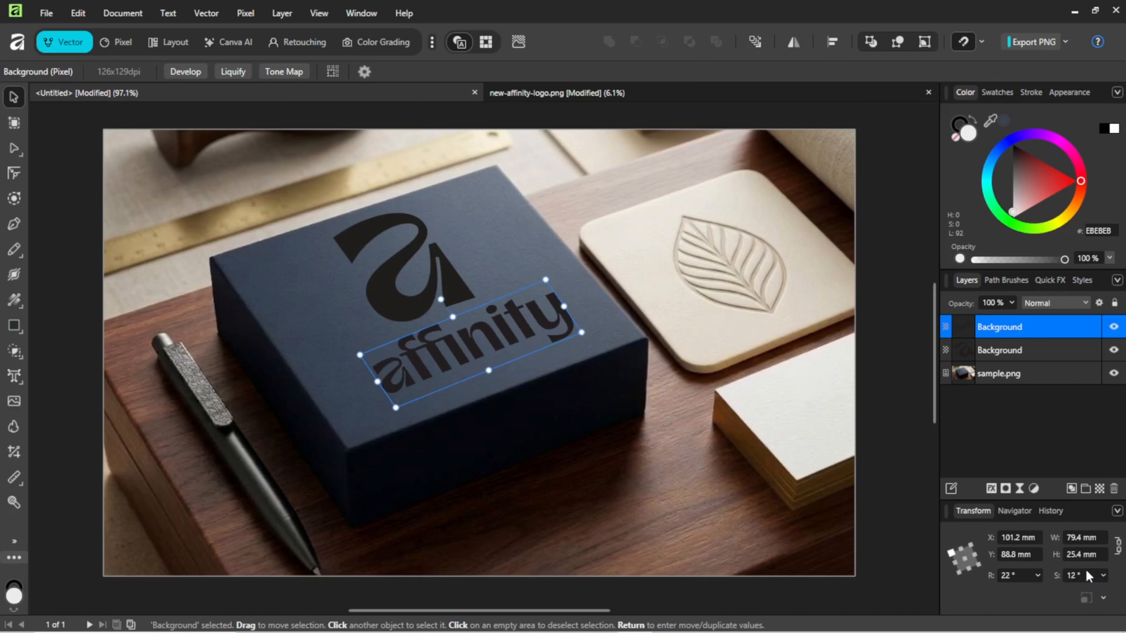
{"action": "scroll", "coordinate": [1088, 576], "scroll_direction": "up", "scroll_amount": 1}
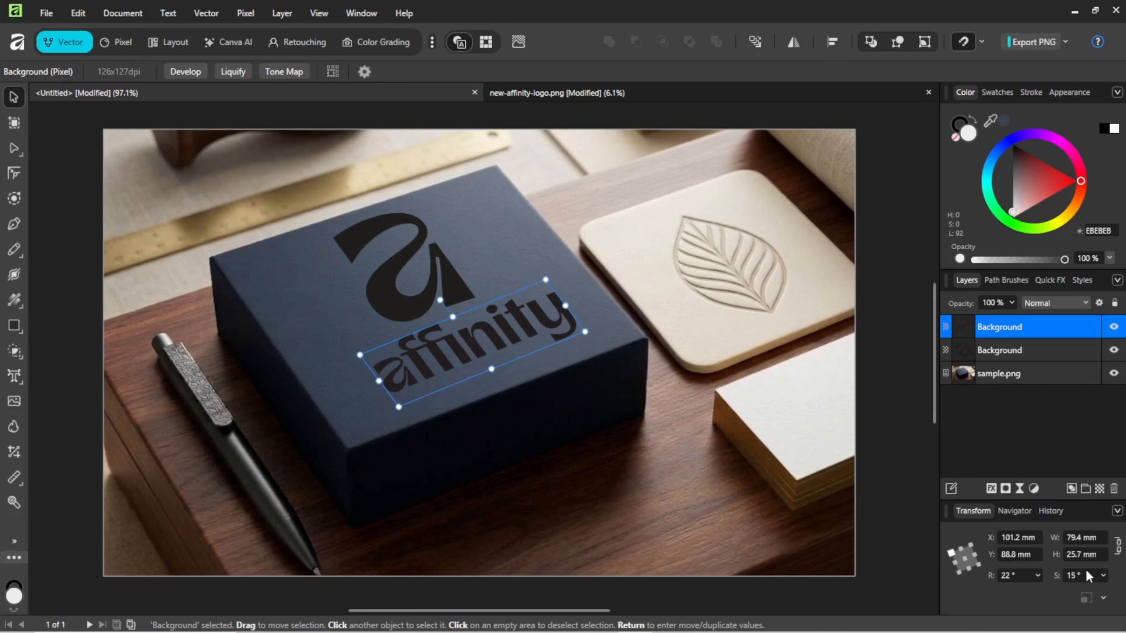
{"action": "scroll", "coordinate": [1088, 576], "scroll_direction": "down", "scroll_amount": 2}
{"action": "scroll", "coordinate": [1088, 575], "scroll_direction": "down", "scroll_amount": 2}
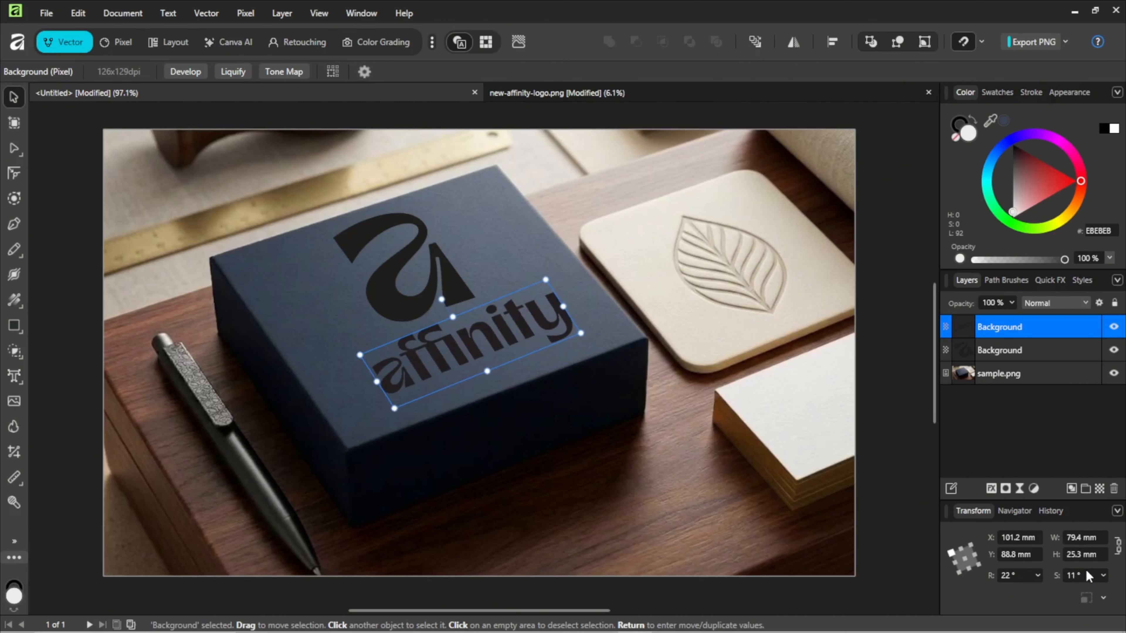
- Add a Bevel / Emboss layer effect of type Pillow to the "a" symbol and set its fill opacity to 0%
{"action": "left_click", "coordinate": [450, 259]}
{"action": "left_click", "coordinate": [434, 280]}
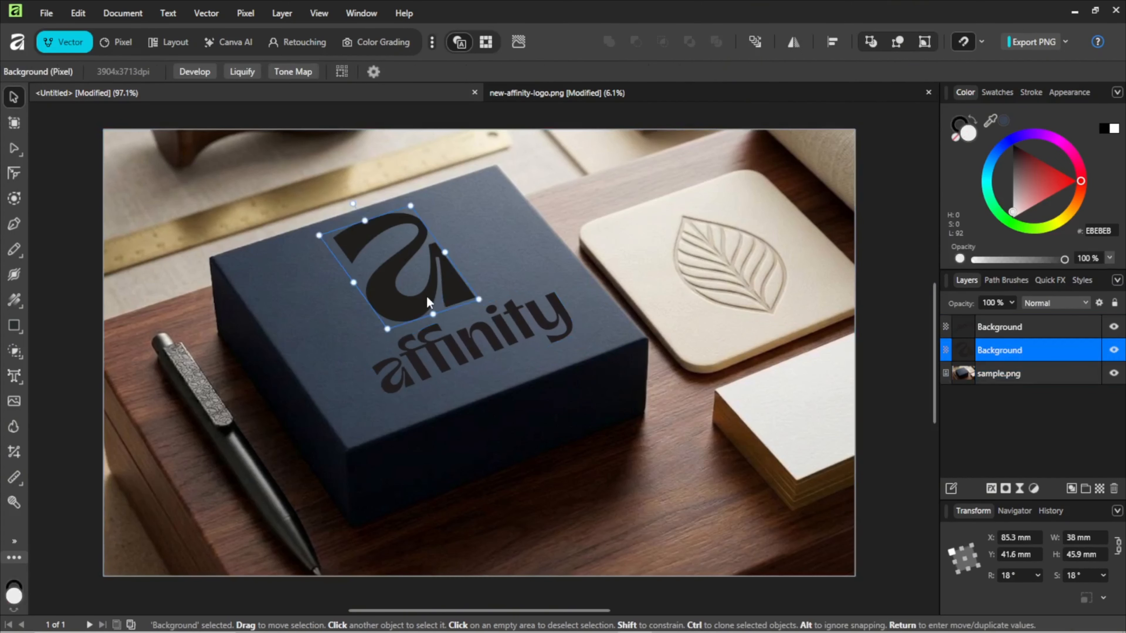
{"action": "left_click", "coordinate": [991, 489]}
{"action": "left_click_drag", "start_coordinate": [712, 227], "coordinate": [650, 172]}
{"action": "left_click", "coordinate": [581, 190]}
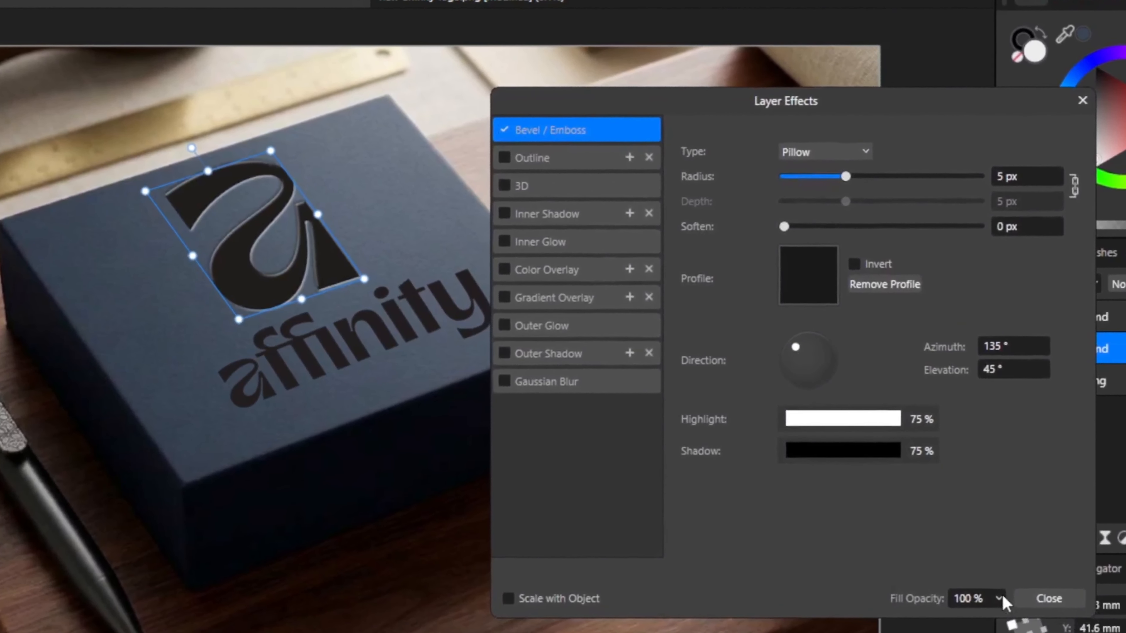
{"action": "left_click", "coordinate": [970, 565]}
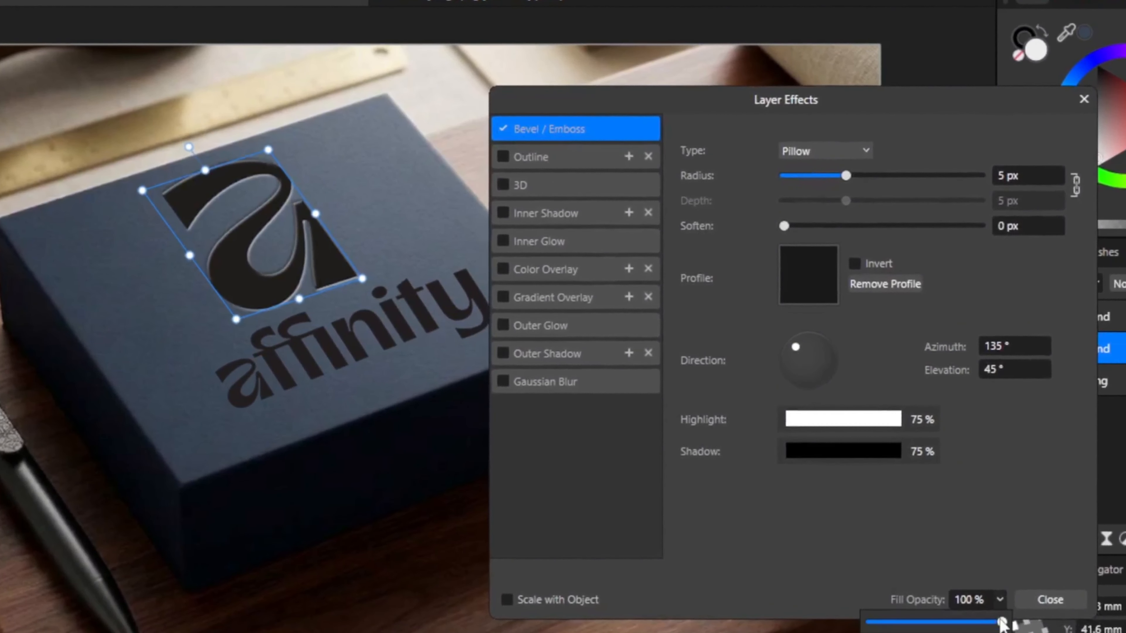
{"action": "left_click_drag", "start_coordinate": [1002, 622], "coordinate": [734, 603]}
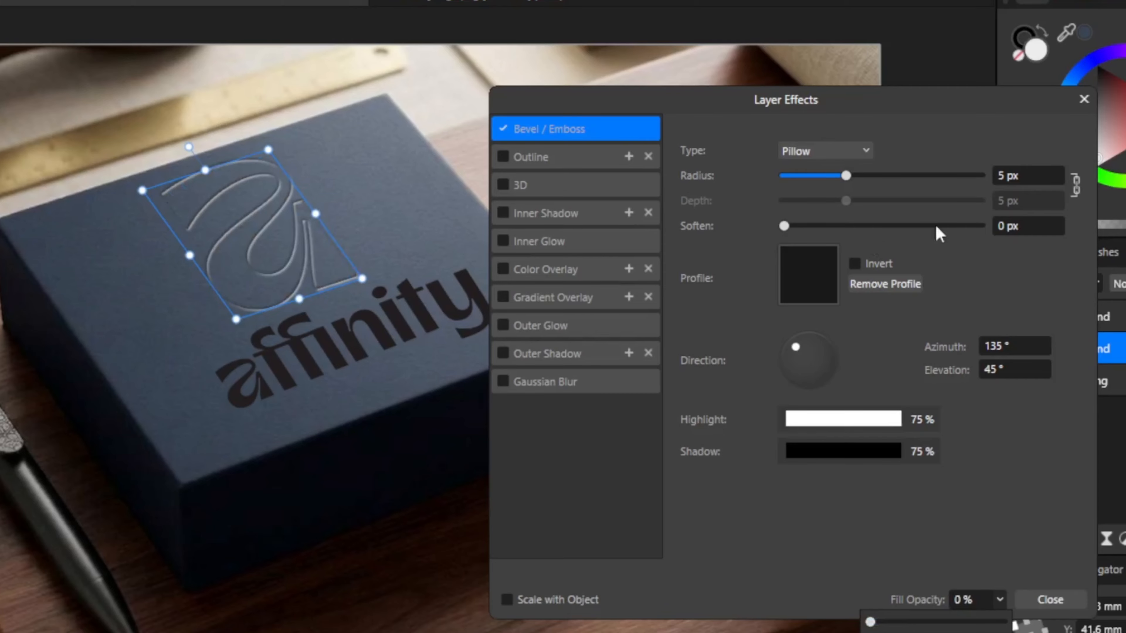
- Unlink the bevel's radius from its depth and set the radius to 0.5 px
{"action": "left_click", "coordinate": [1077, 186]}
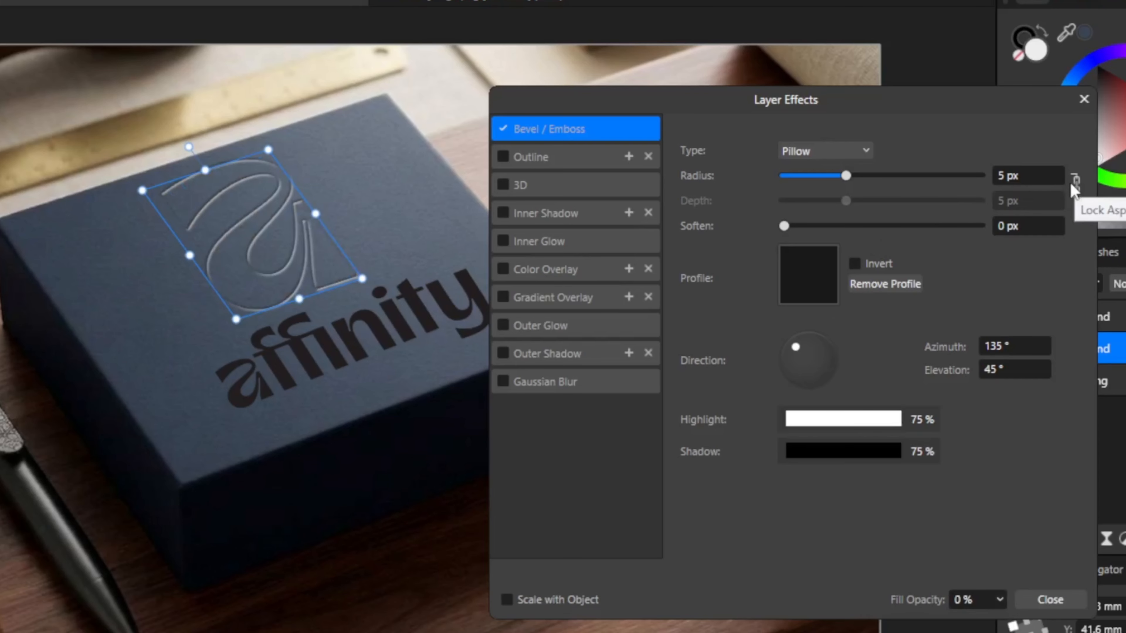
{"action": "left_click", "coordinate": [1076, 184]}
{"action": "left_click", "coordinate": [1028, 176]}
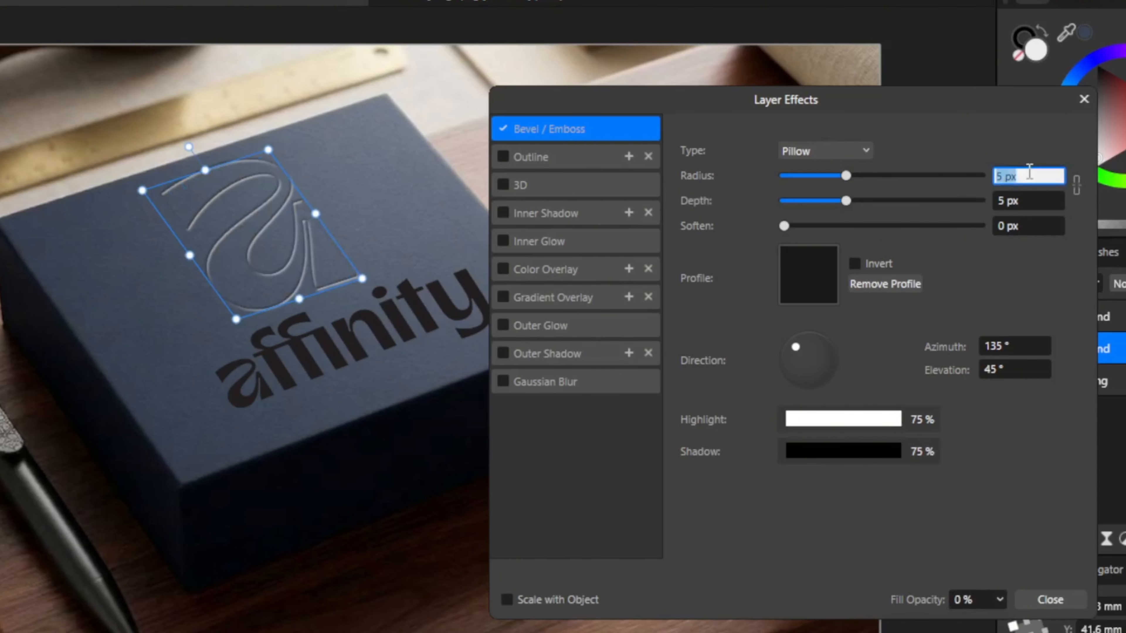
{"action": "type", "text": "0.5"}
{"action": "key", "text": "Return"}
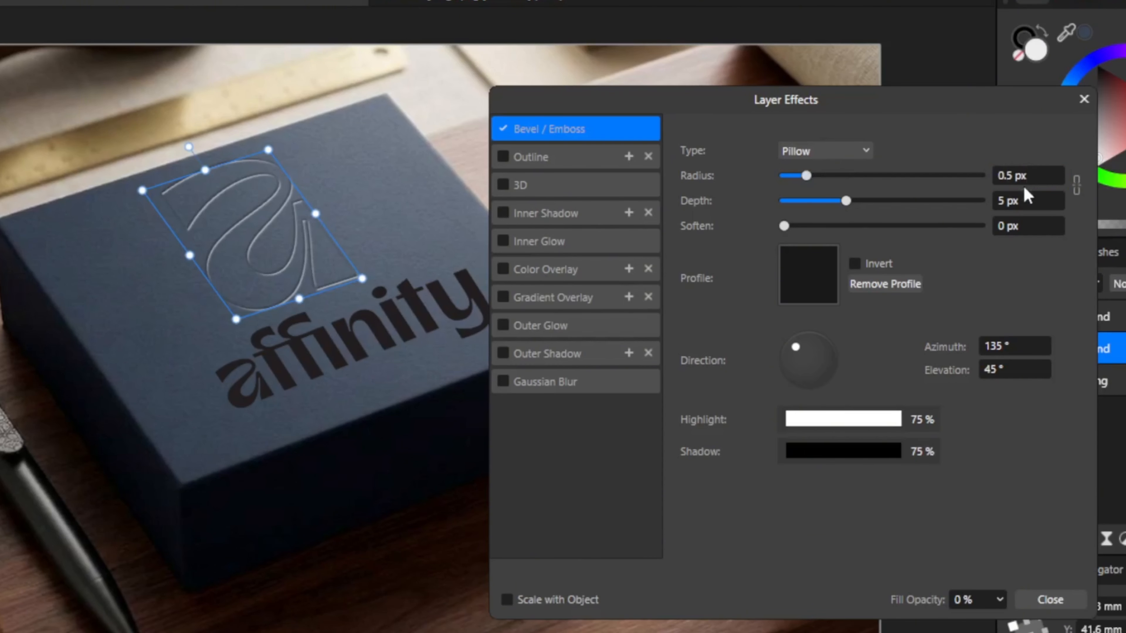
- Set the bevel depth on the "a" symbol to 2 px and change the bevel type to Emboss
{"action": "left_click", "coordinate": [1026, 204]}
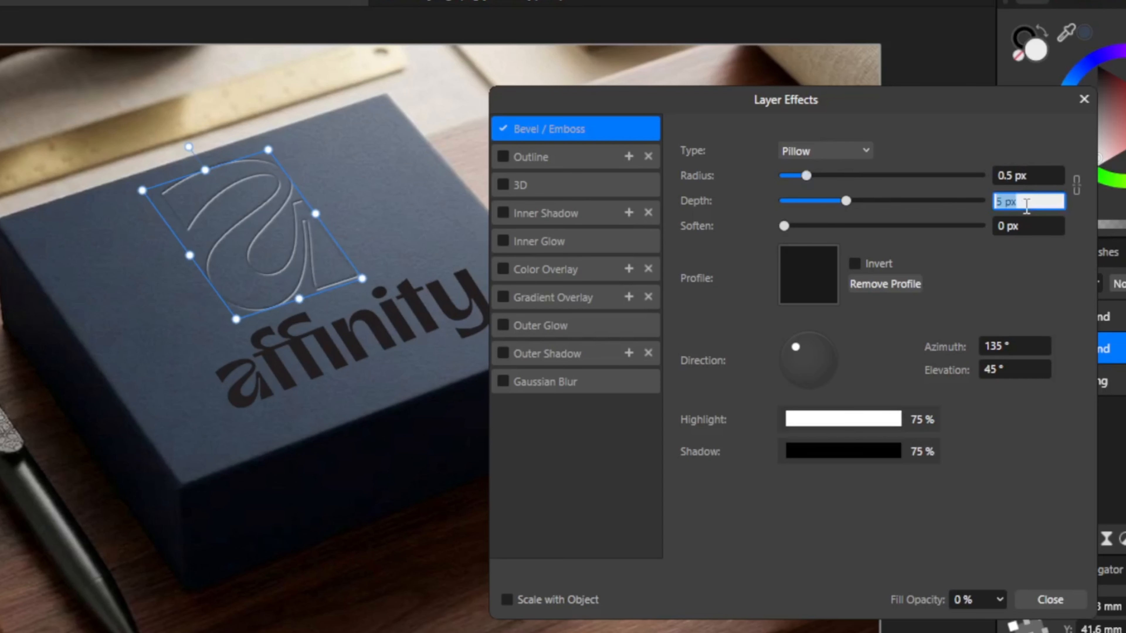
{"action": "scroll", "coordinate": [1026, 205], "scroll_direction": "down", "scroll_amount": 2}
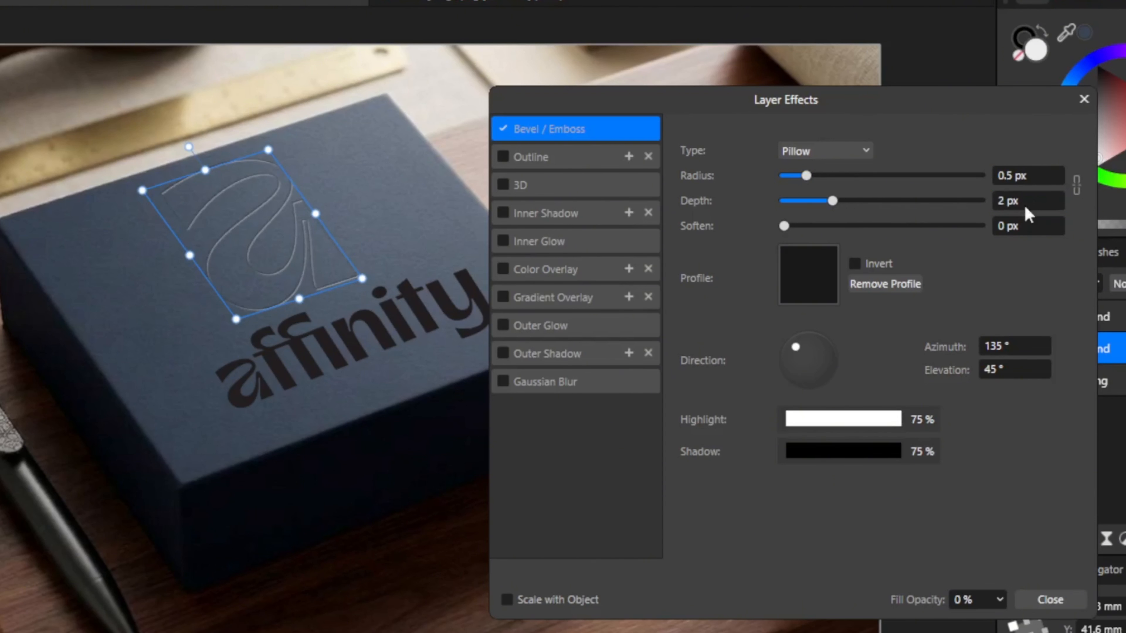
{"action": "left_click", "coordinate": [842, 155]}
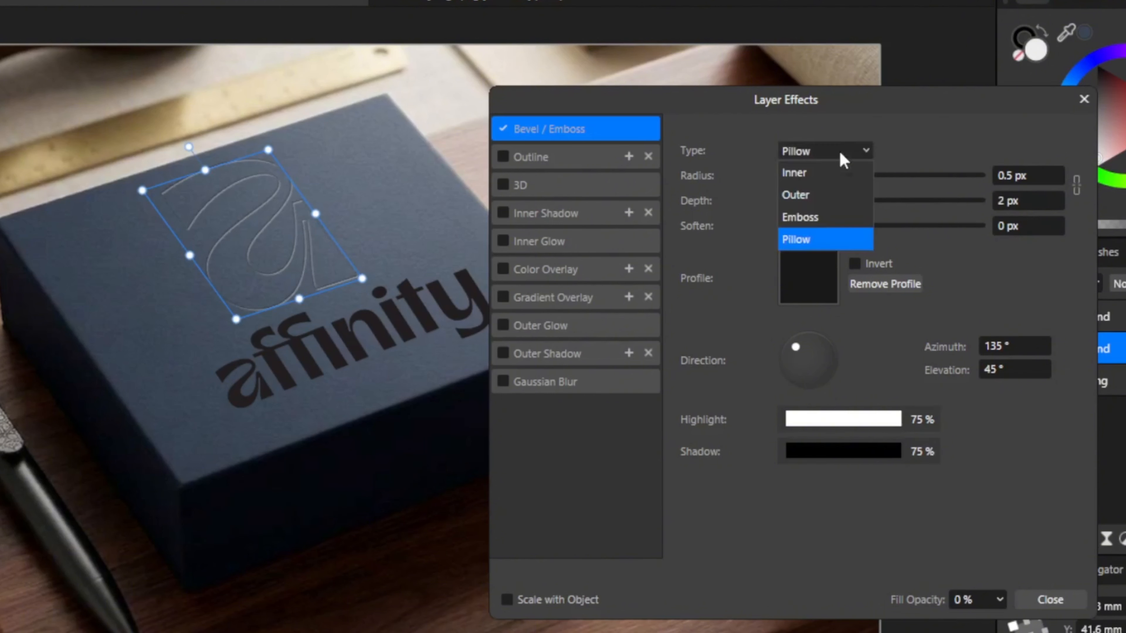
{"action": "left_click", "coordinate": [816, 219]}
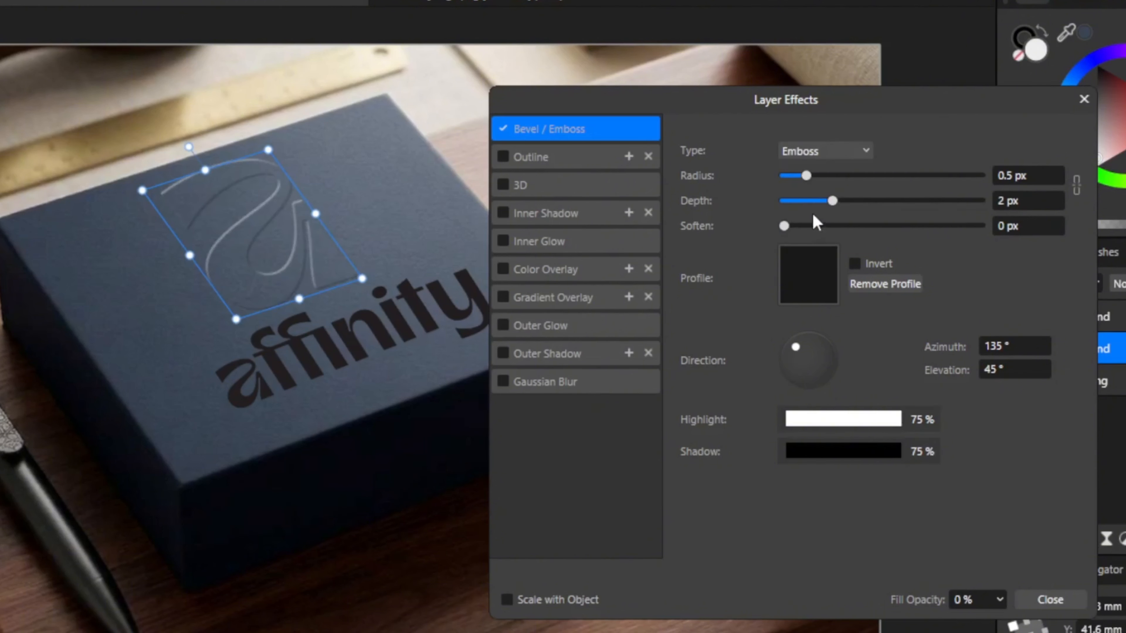
{"action": "left_click", "coordinate": [948, 122]}
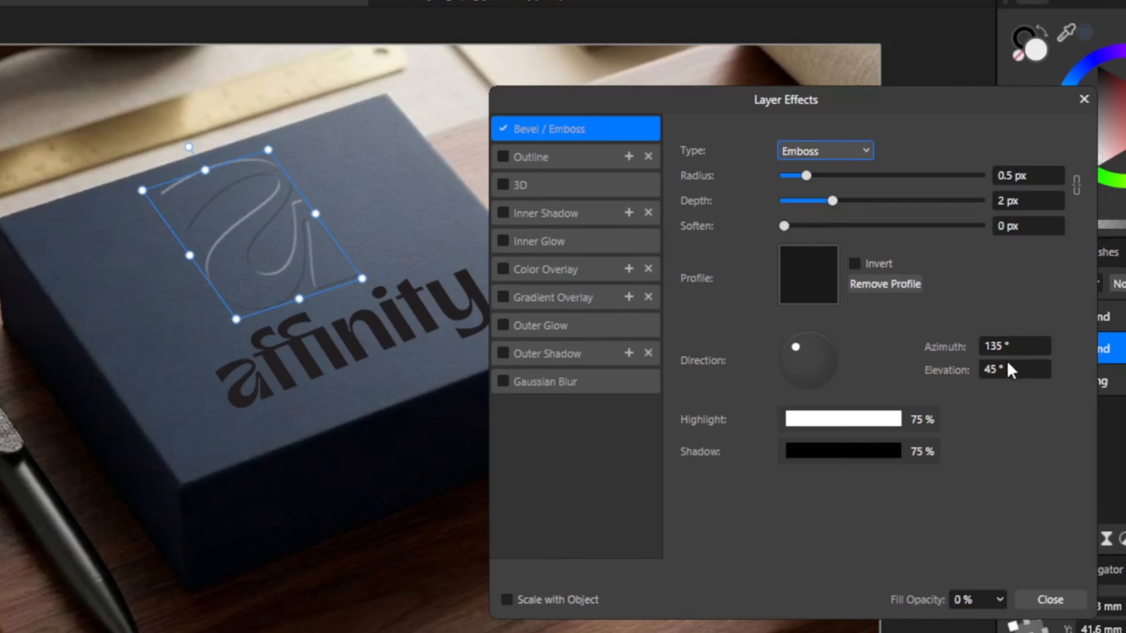
- Light the symbol's emboss from an azimuth of 133° and an elevation of 39°, and close the layer effects
{"action": "left_click", "coordinate": [1017, 348]}
{"action": "type", "text": "133"}
{"action": "key", "text": "Return"}
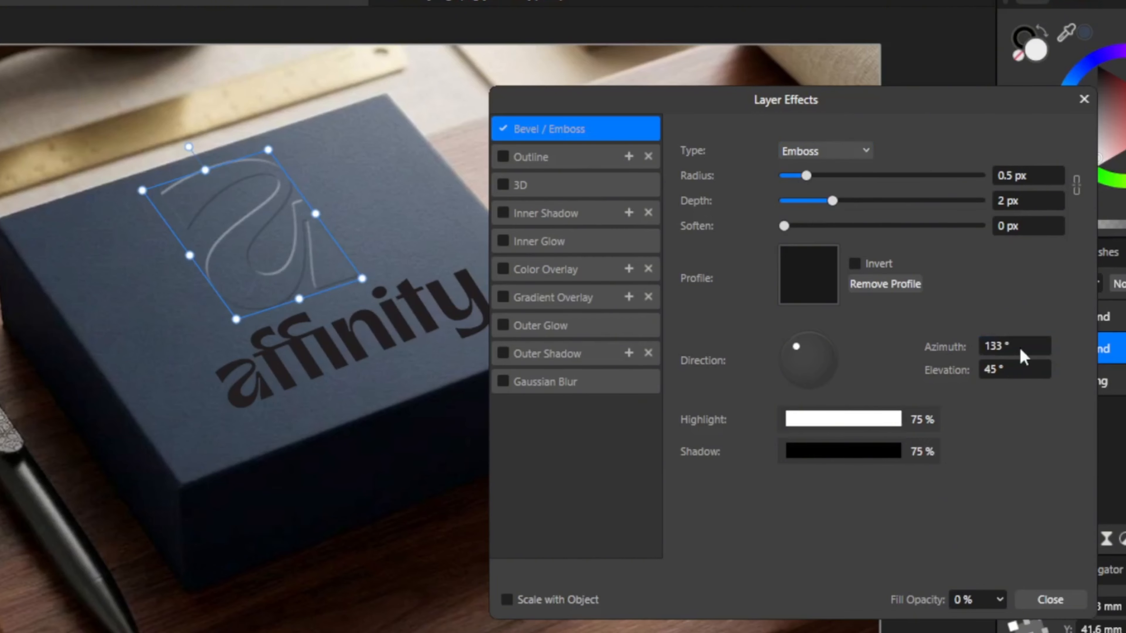
{"action": "left_click", "coordinate": [1023, 370]}
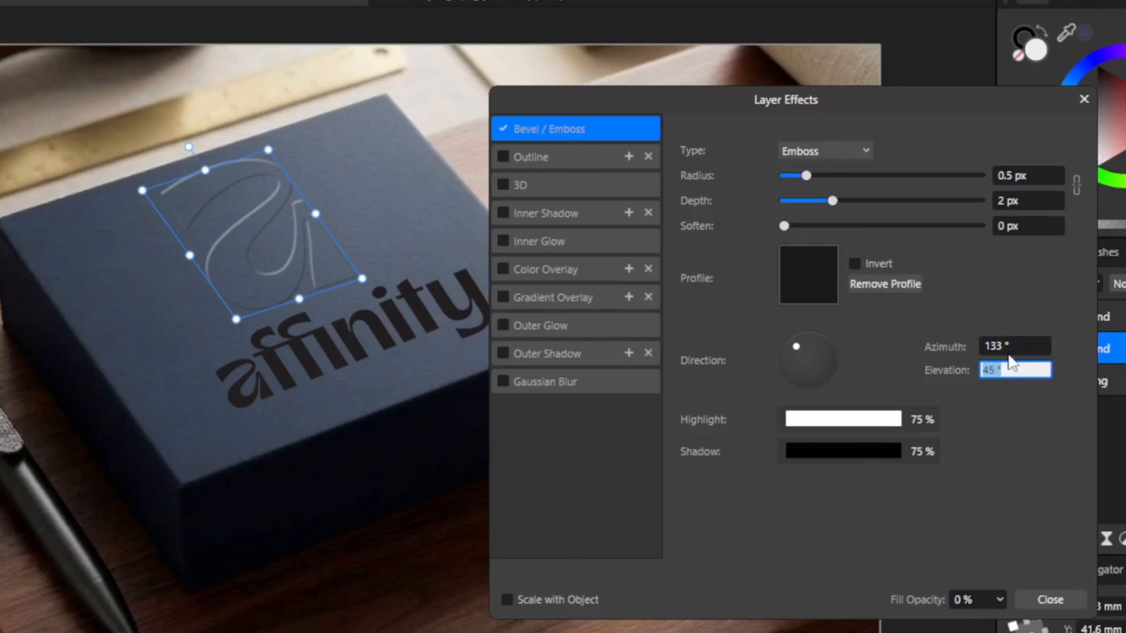
{"action": "type", "text": "39"}
{"action": "key", "text": "Return"}
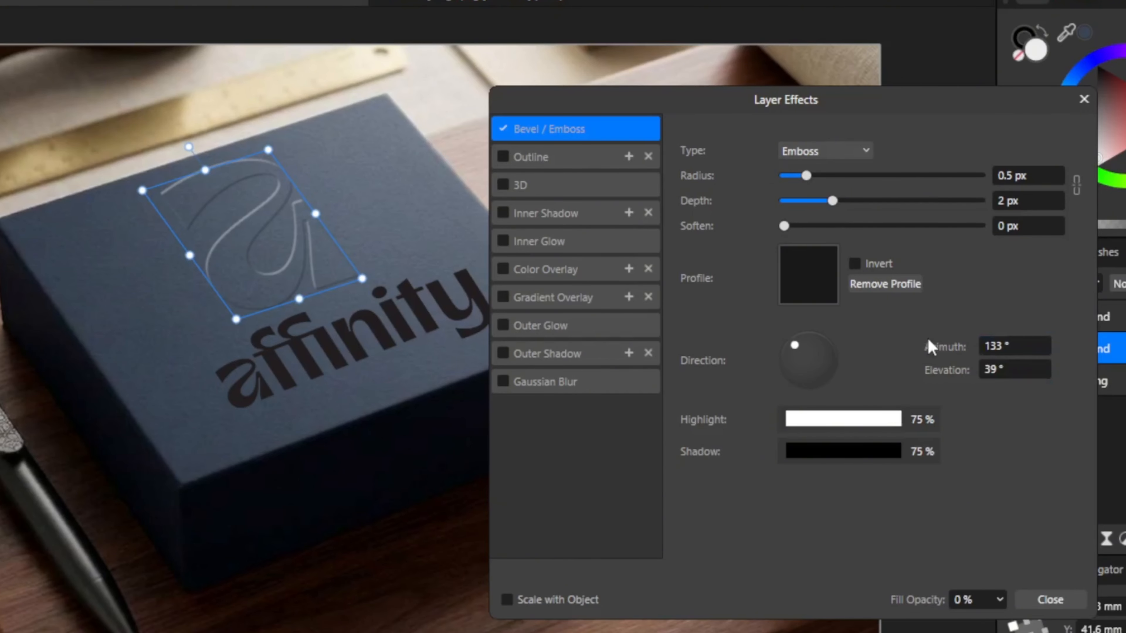
{"action": "scroll", "coordinate": [258, 188], "scroll_direction": "up", "scroll_amount": 2}
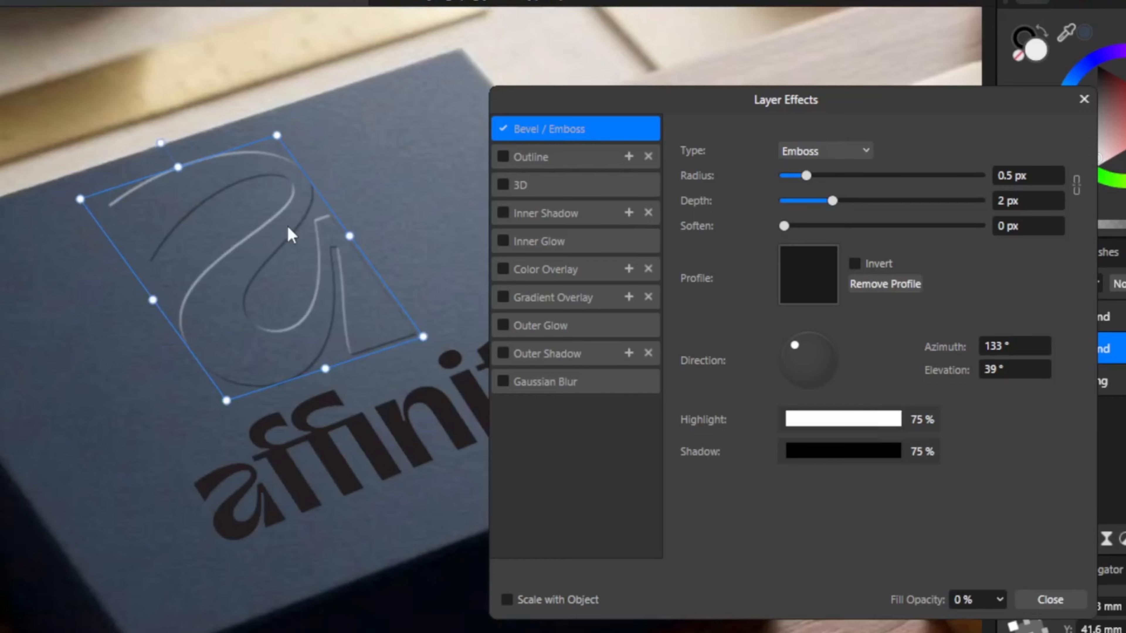
{"action": "scroll", "coordinate": [290, 231], "scroll_direction": "up", "scroll_amount": 1}
{"action": "scroll", "coordinate": [306, 260], "scroll_direction": "down", "scroll_amount": 2}
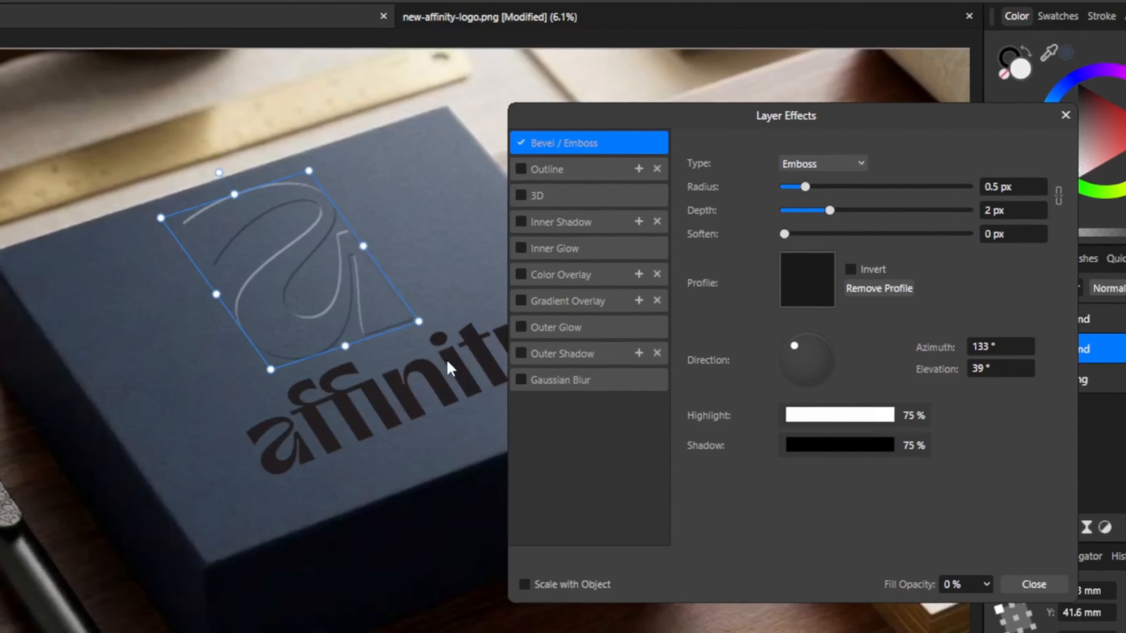
{"action": "left_click_drag", "start_coordinate": [447, 363], "coordinate": [279, 355]}
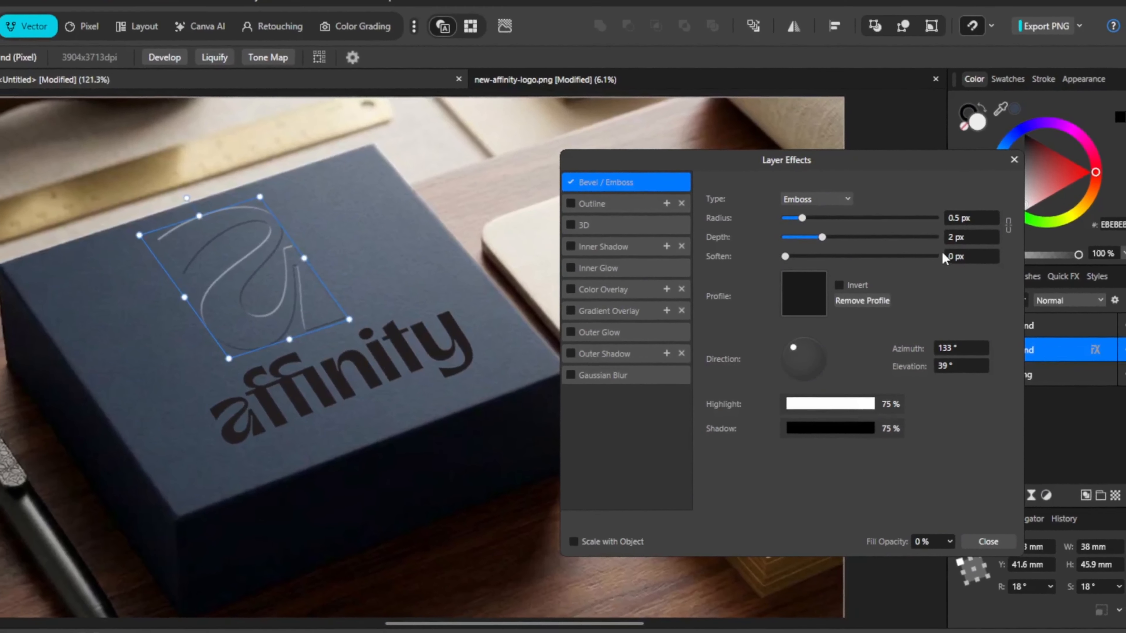
{"action": "left_click", "coordinate": [1014, 160]}
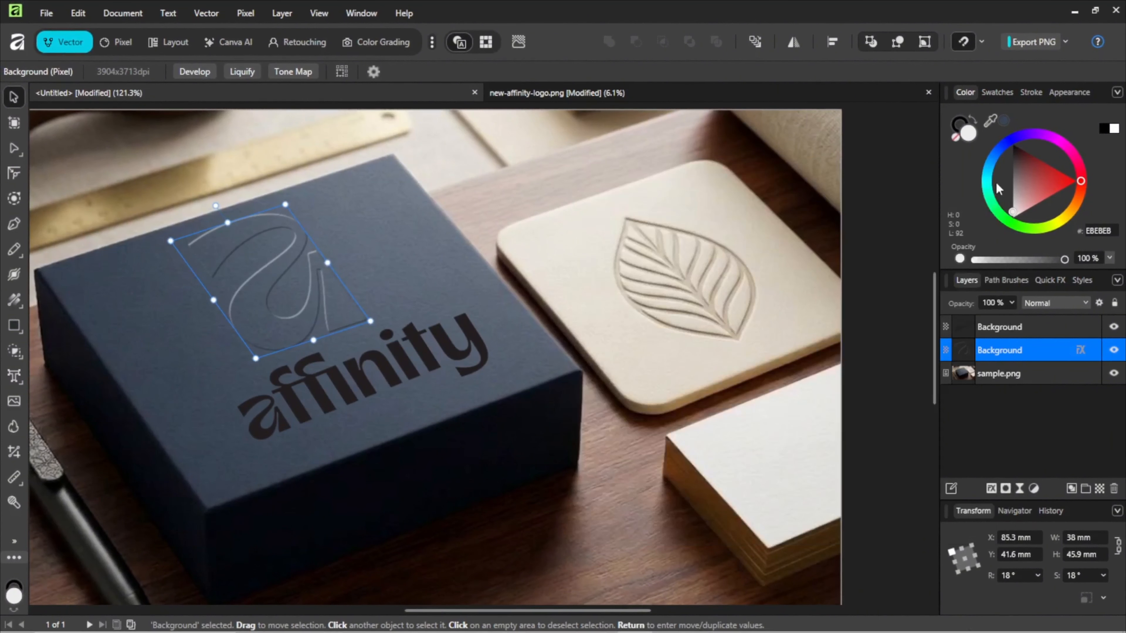
- Add an Inner Shadow layer effect to the "affinity" wordmark with the Soft Light blend mode
{"action": "left_click", "coordinate": [407, 368]}
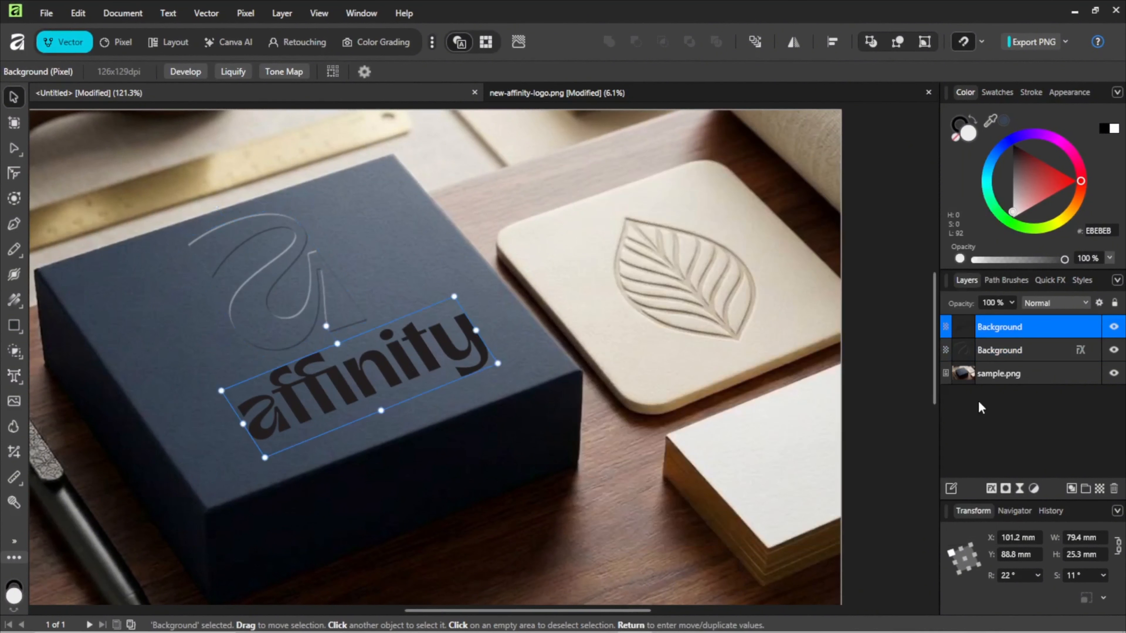
{"action": "left_click", "coordinate": [991, 488]}
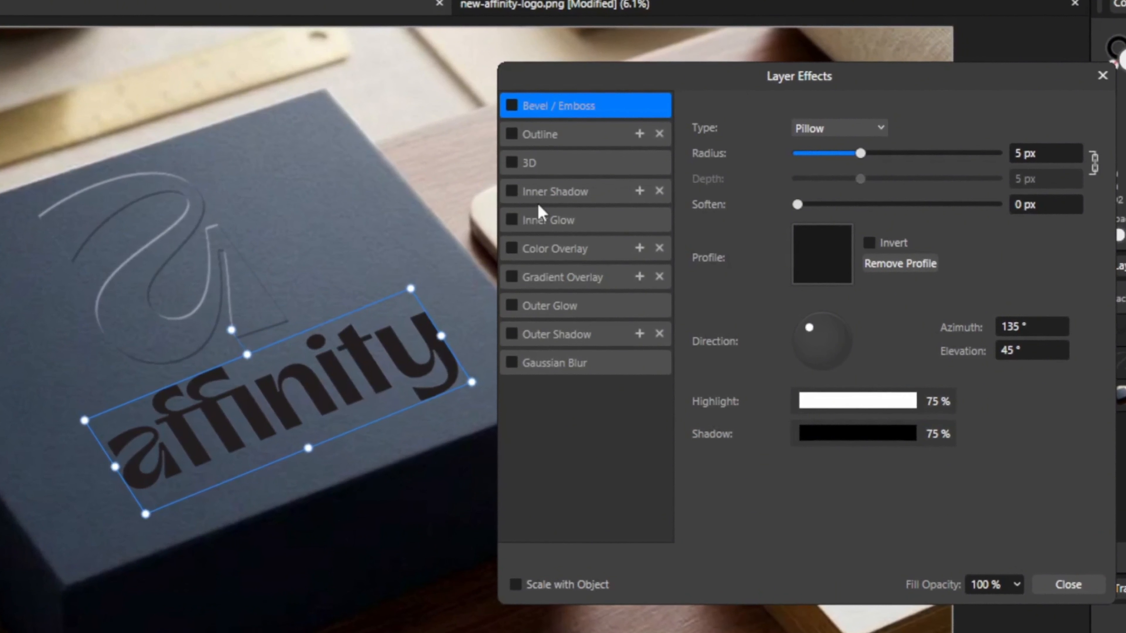
{"action": "left_click", "coordinate": [530, 192]}
{"action": "left_click", "coordinate": [539, 192]}
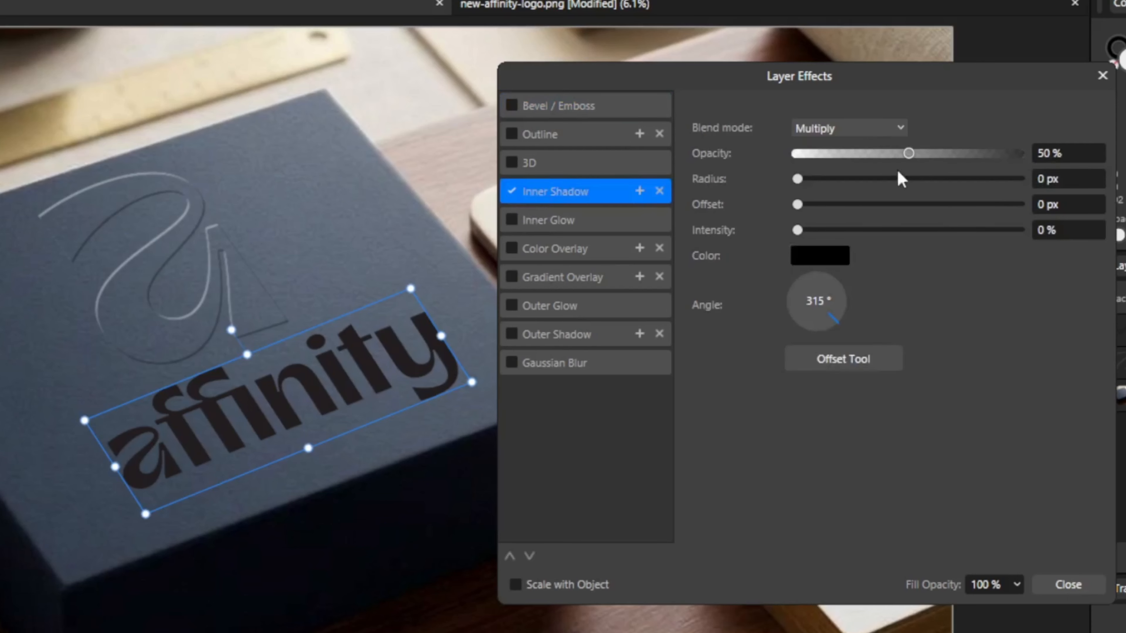
{"action": "left_click", "coordinate": [862, 130]}
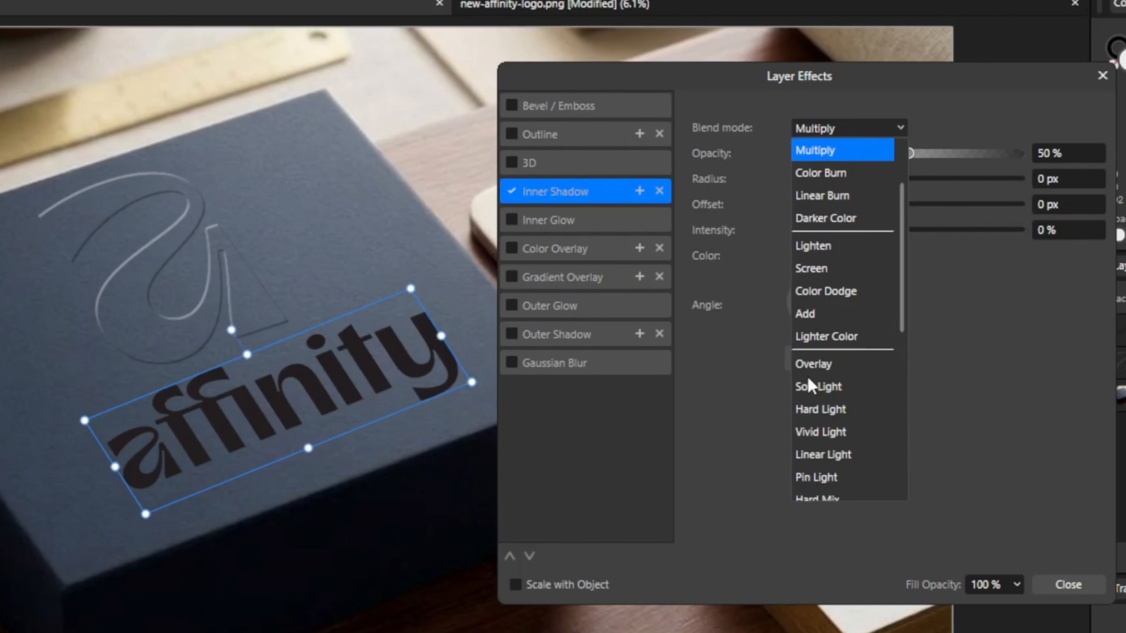
{"action": "left_click", "coordinate": [815, 387]}
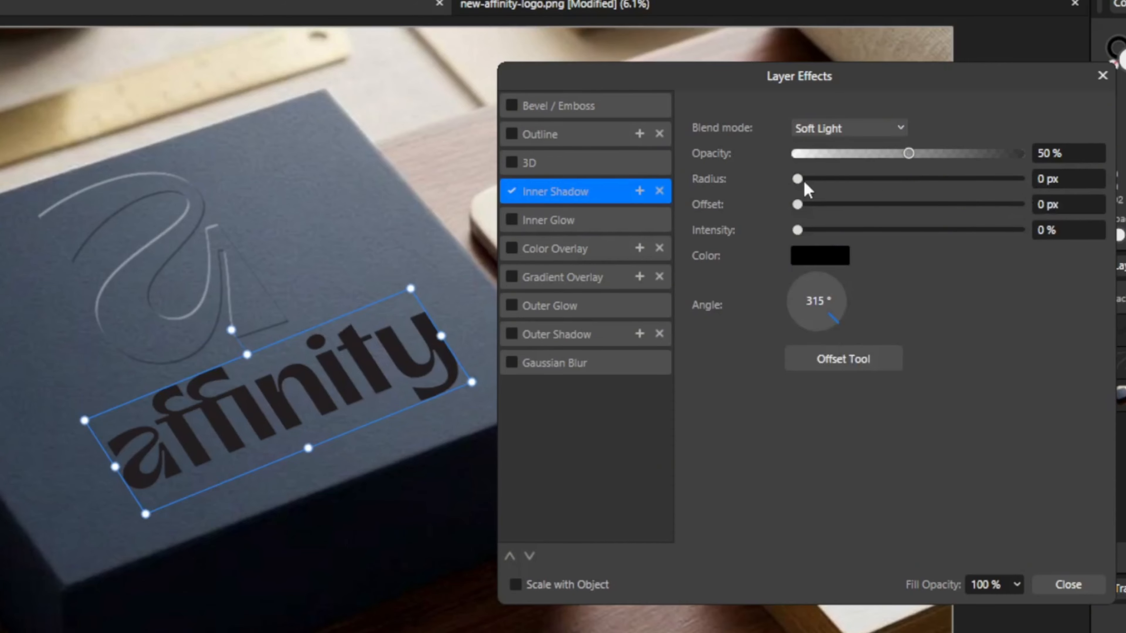
- Set the inner shadow's radius to 100 px and opacity to 100%, with the wordmark's fill opacity at 0%
{"action": "left_click_drag", "start_coordinate": [797, 179], "coordinate": [1020, 180]}
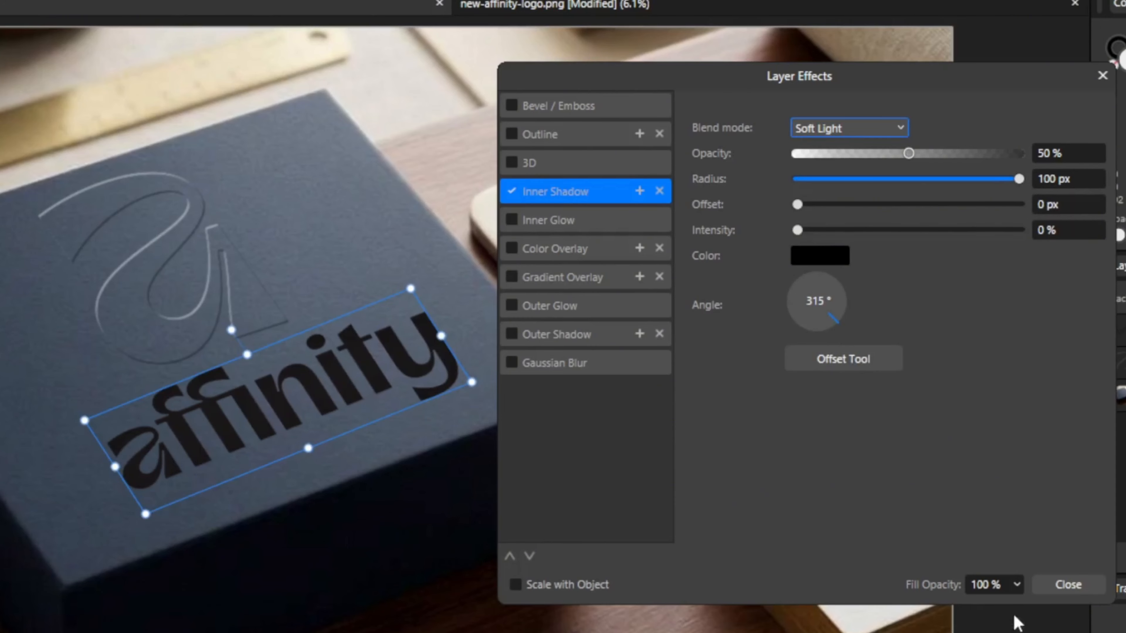
{"action": "left_click", "coordinate": [1017, 586]}
{"action": "left_click_drag", "start_coordinate": [1018, 608], "coordinate": [885, 608]}
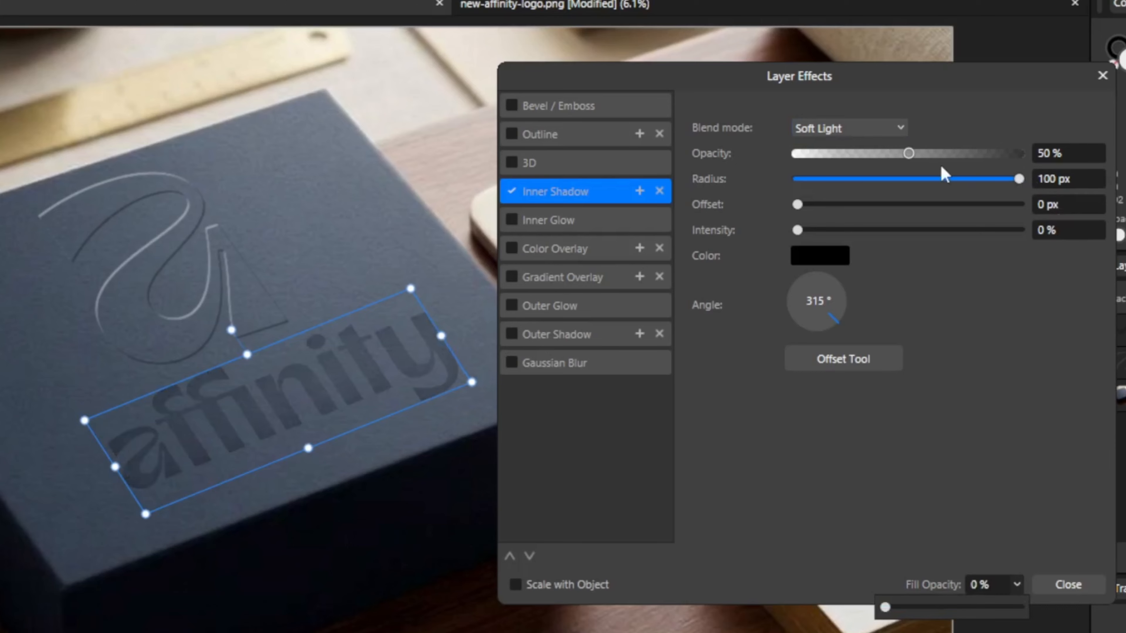
{"action": "left_click_drag", "start_coordinate": [909, 154], "coordinate": [1061, 164]}
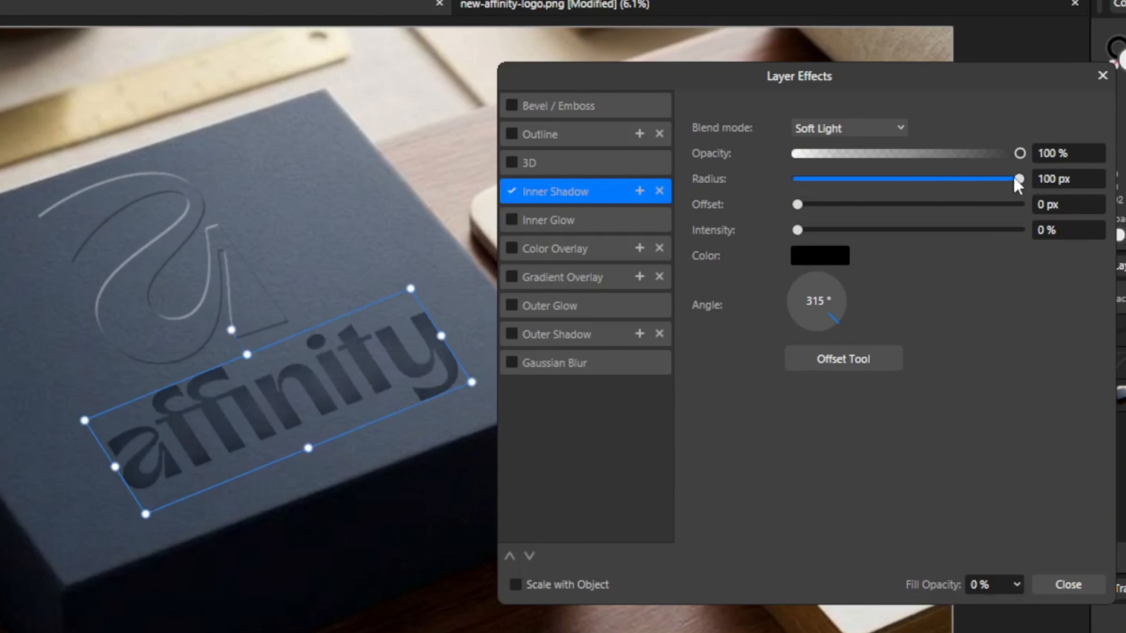
- Set the wordmark's inner shadow radius to 8.6 px and its offset to 3.8 px
{"action": "left_click", "coordinate": [1065, 178]}
{"action": "type", "text": "8"}
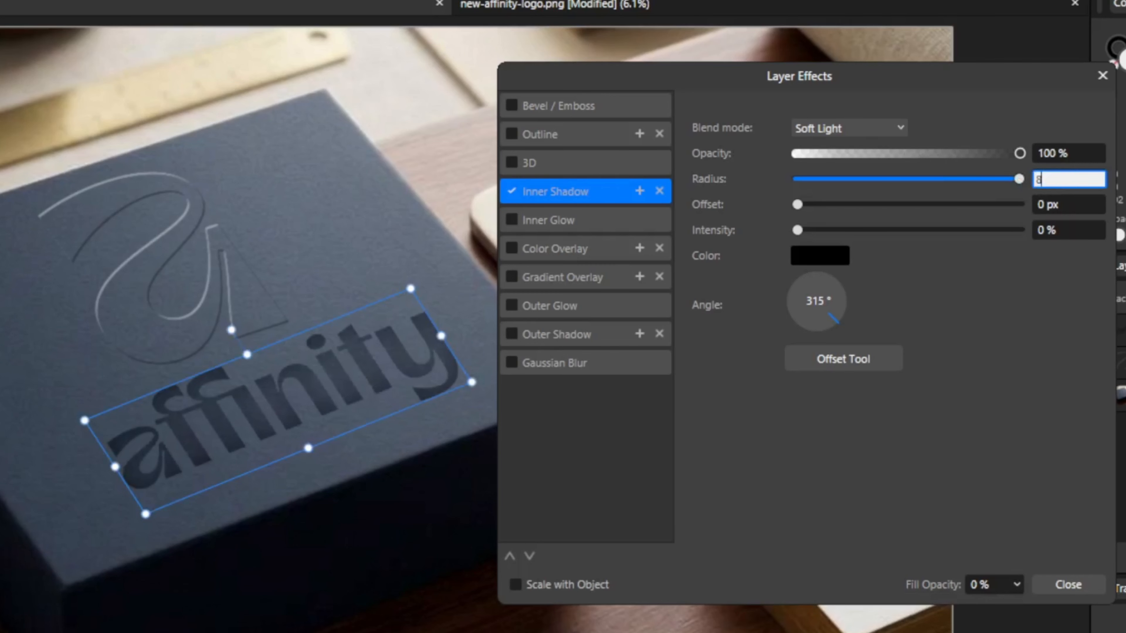
{"action": "type", "text": ".6"}
{"action": "key", "text": "Return"}
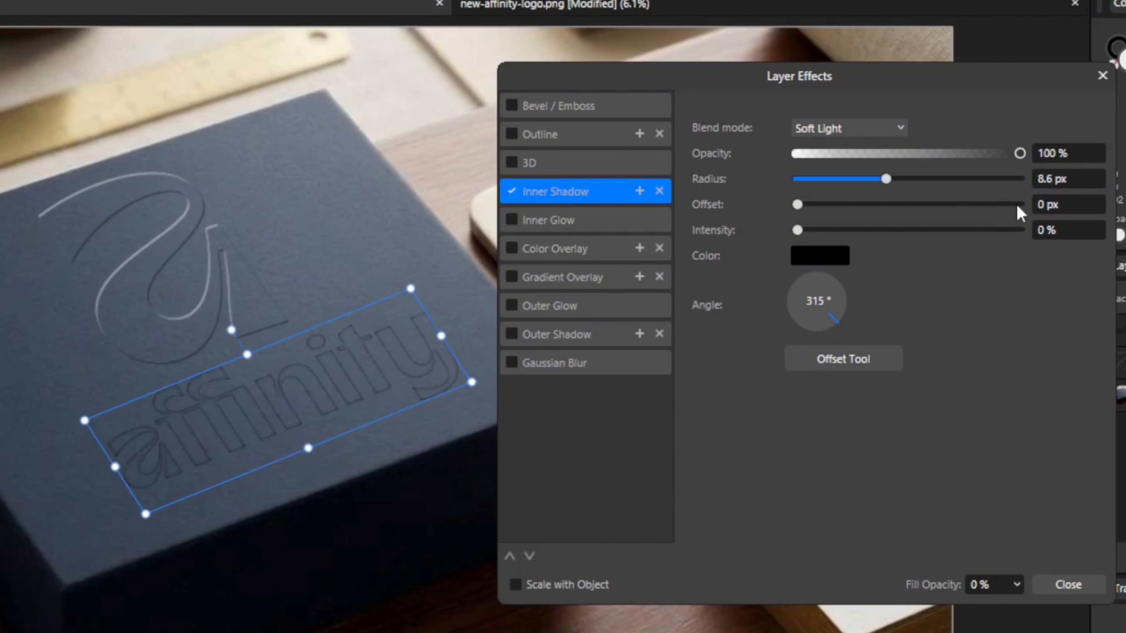
{"action": "left_click", "coordinate": [1074, 205]}
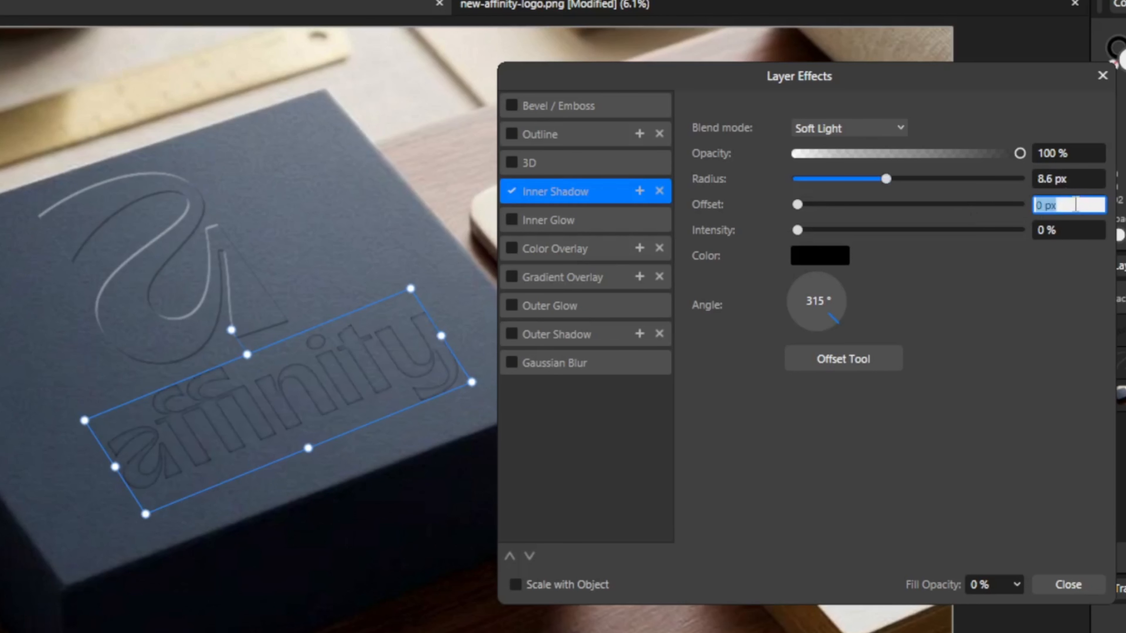
{"action": "type", "text": "3.8"}
{"action": "key", "text": "Return"}
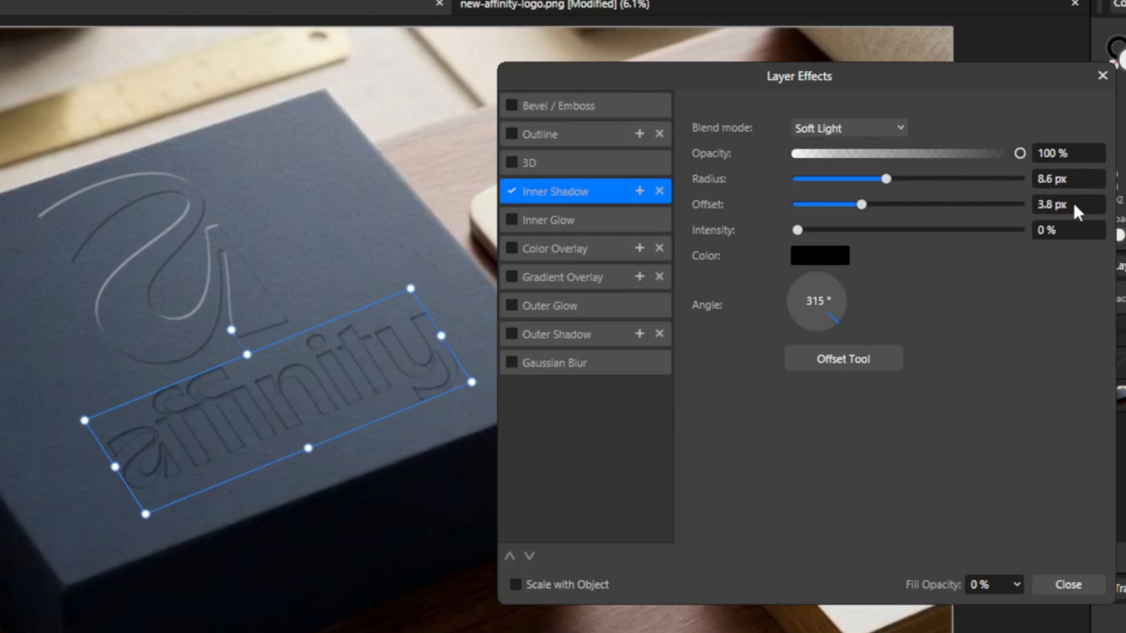
- Set the inner shadow's intensity to 34% and its angle to 270°
{"action": "left_click", "coordinate": [1067, 236]}
{"action": "type", "text": "34"}
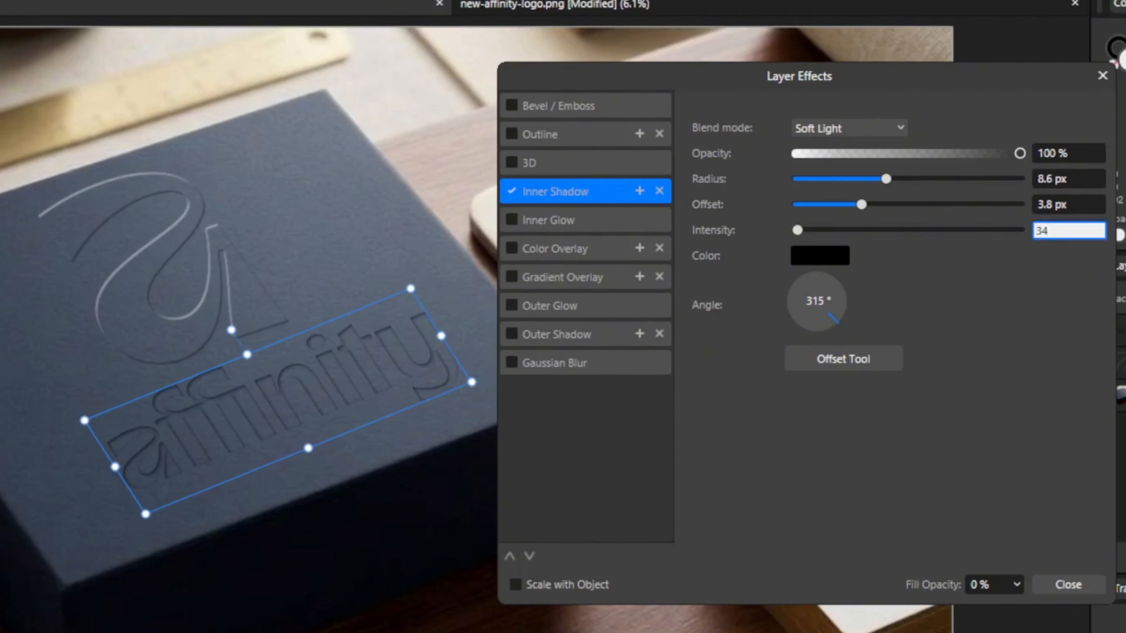
{"action": "key", "text": "Return"}
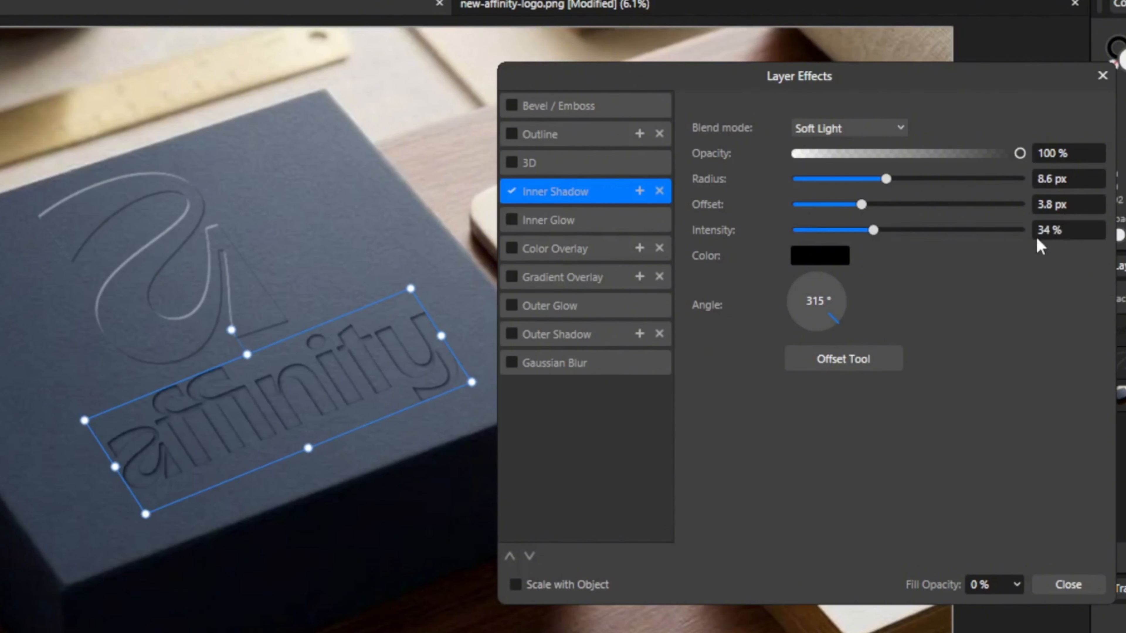
{"action": "left_click", "coordinate": [820, 331]}
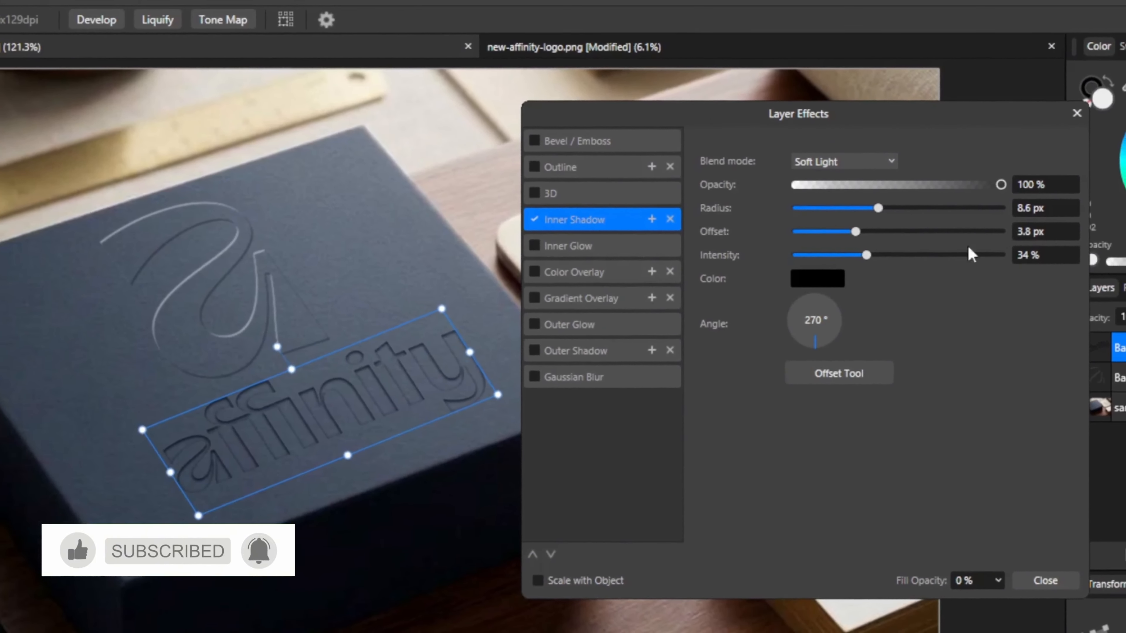
- Deepen the wordmark's inner shadow to a 16.6 px radius and 4.4 px offset, and close the layer effects
{"action": "scroll", "coordinate": [340, 443], "scroll_direction": "up", "scroll_amount": 2}
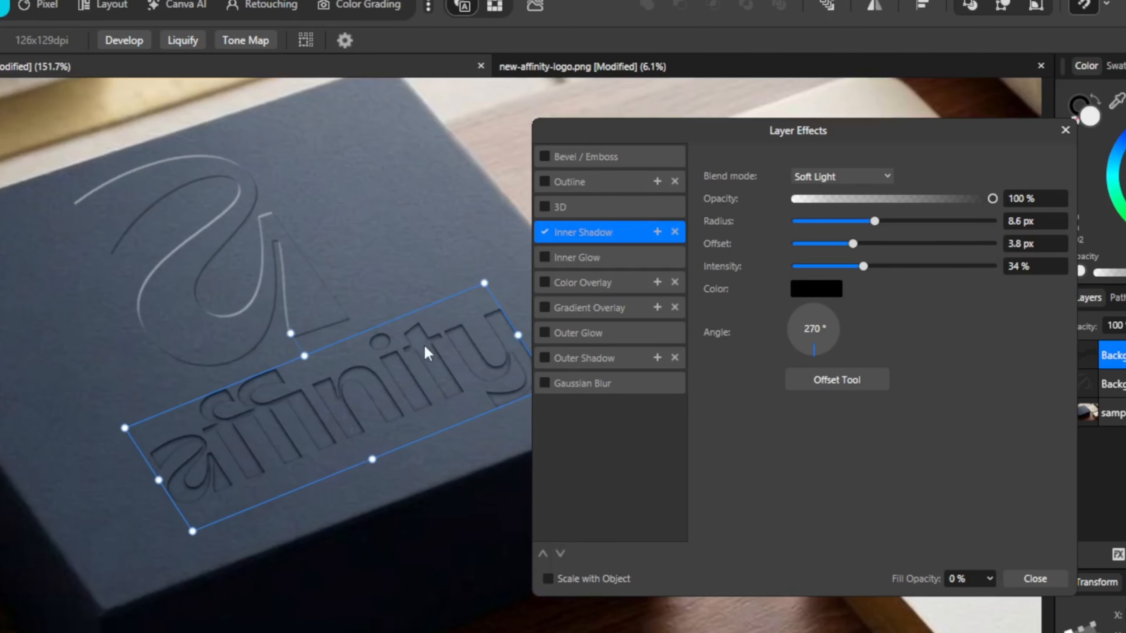
{"action": "scroll", "coordinate": [427, 353], "scroll_direction": "up", "scroll_amount": 1}
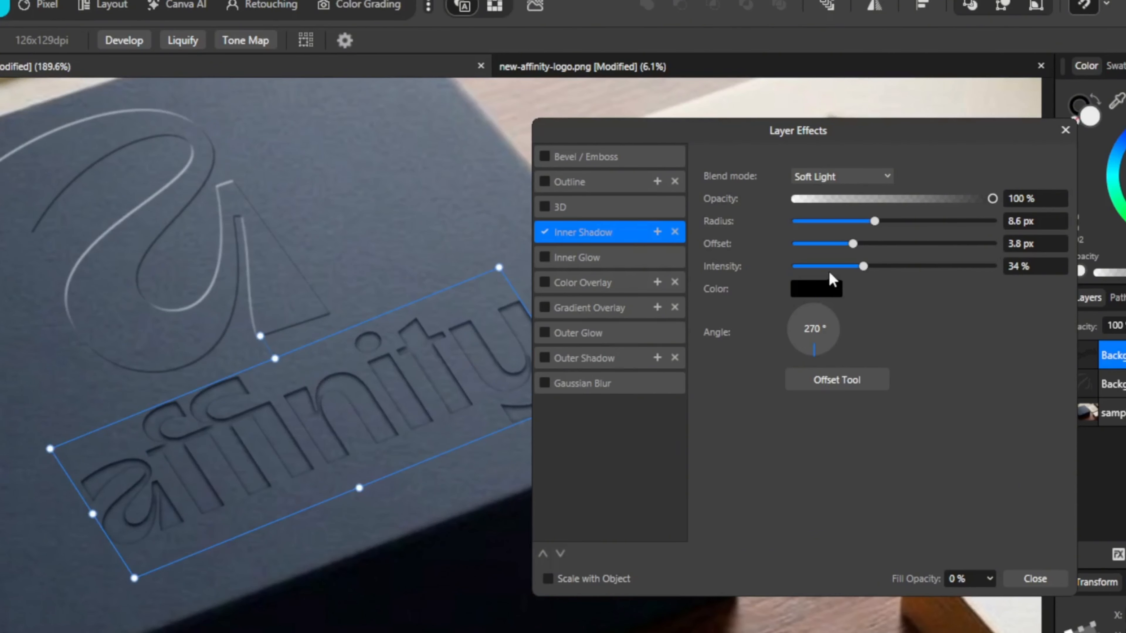
{"action": "mouse_move", "coordinate": [855, 244]}
{"action": "left_mouse_down"}
{"action": "mouse_move", "coordinate": [897, 247]}
{"action": "mouse_move", "coordinate": [876, 250]}
{"action": "mouse_move", "coordinate": [896, 221]}
{"action": "mouse_move", "coordinate": [857, 251]}
{"action": "left_mouse_up"}
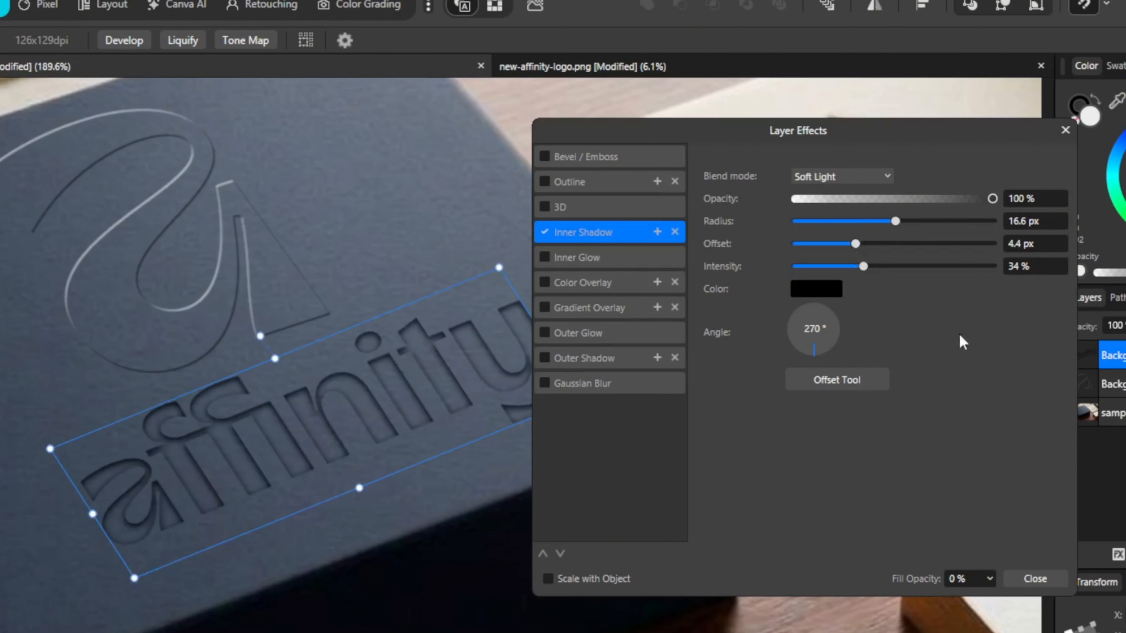
{"action": "left_click", "coordinate": [1064, 132]}
- Select the product photo instead of the wordmark and examine the logo on the box lid up close and from afar
{"action": "scroll", "coordinate": [803, 322], "scroll_direction": "down", "scroll_amount": 3}
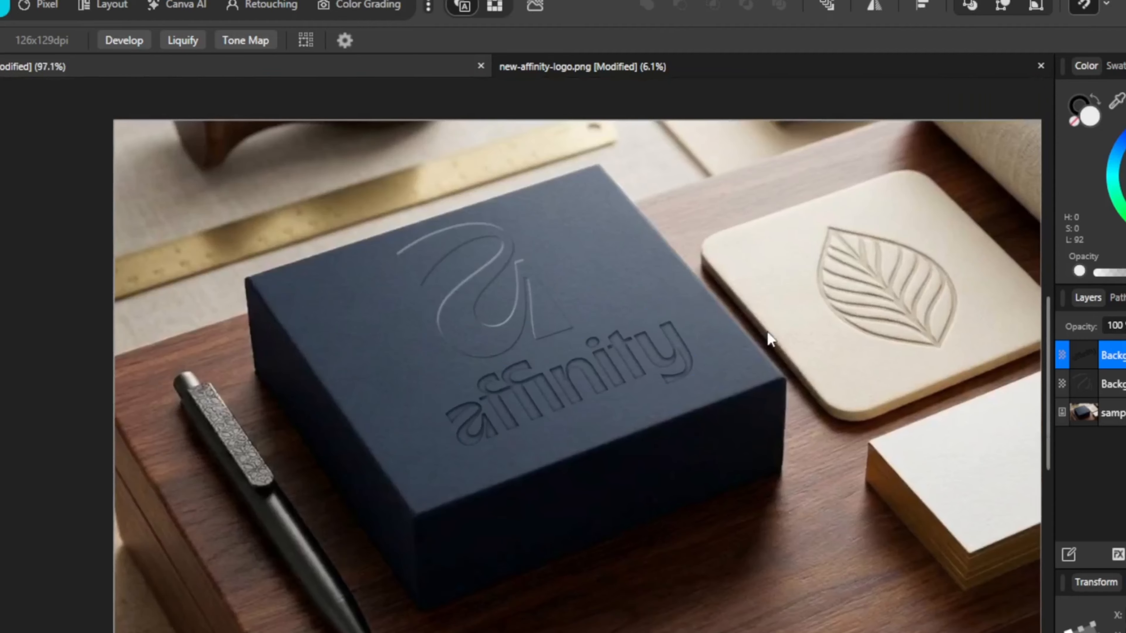
{"action": "scroll", "coordinate": [652, 294], "scroll_direction": "up", "scroll_amount": 1}
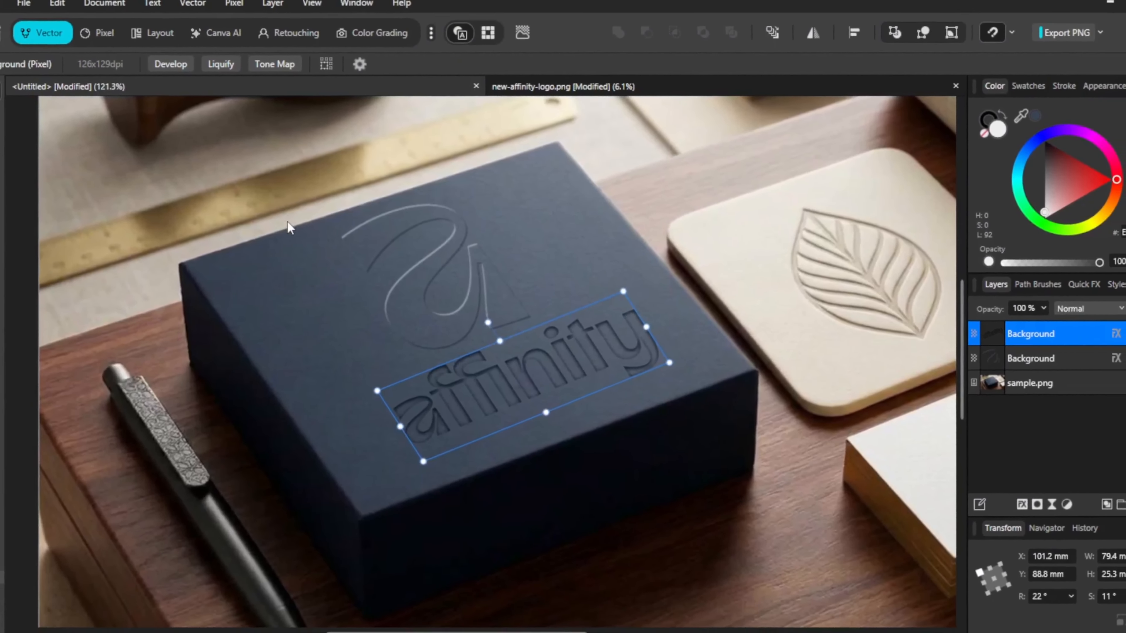
{"action": "left_click", "coordinate": [145, 391]}
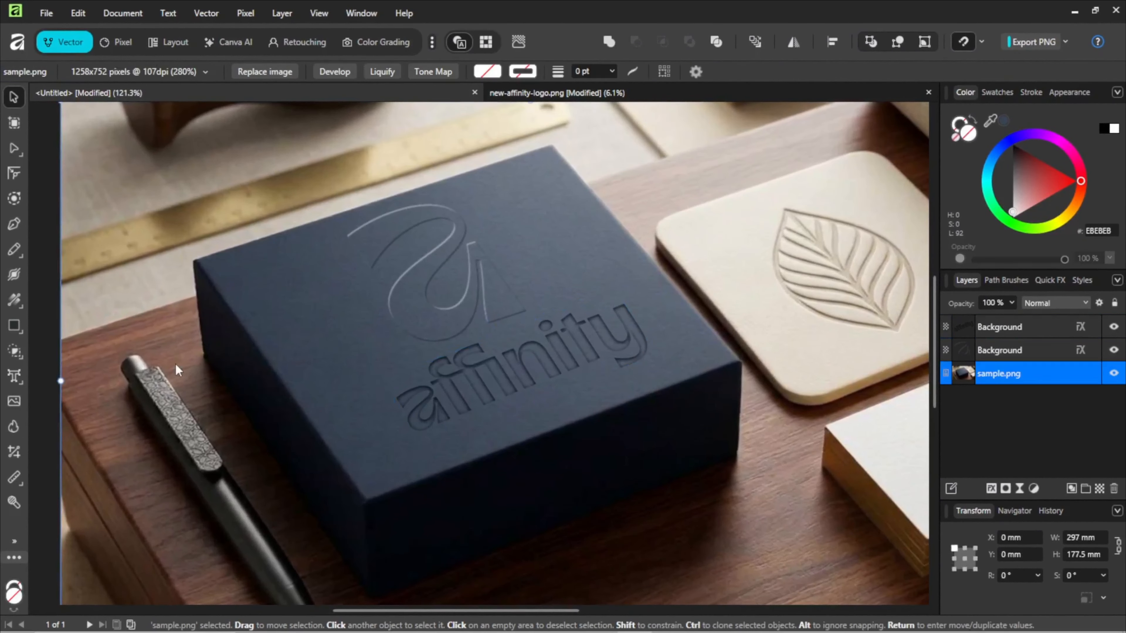
{"action": "scroll", "coordinate": [297, 349], "scroll_direction": "up", "scroll_amount": 2}
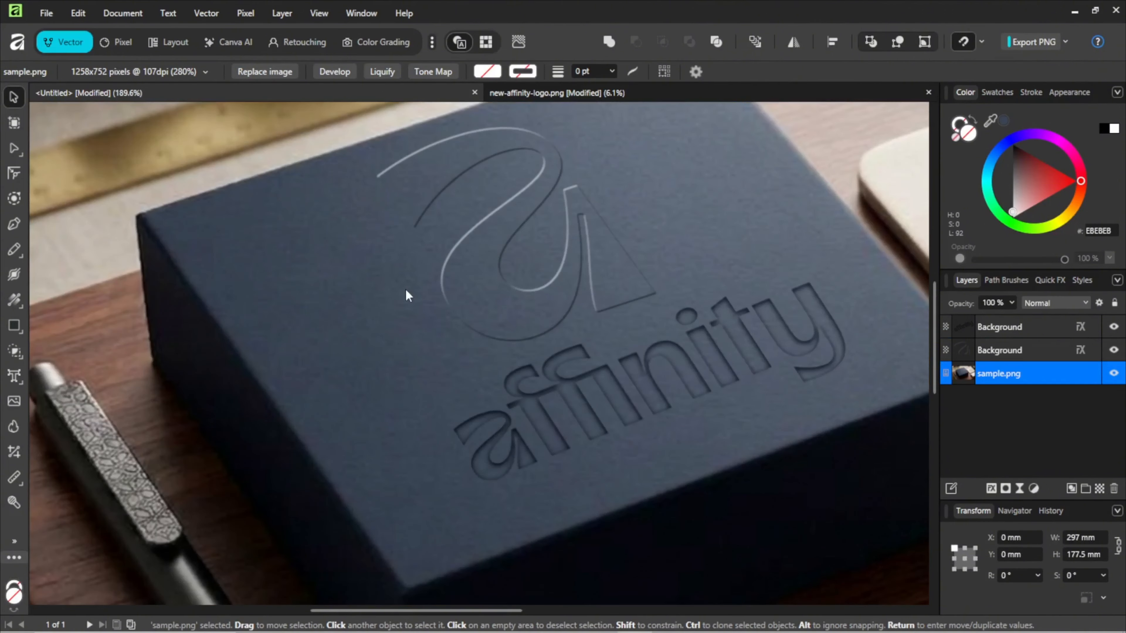
{"action": "scroll", "coordinate": [408, 295], "scroll_direction": "down", "scroll_amount": 2}
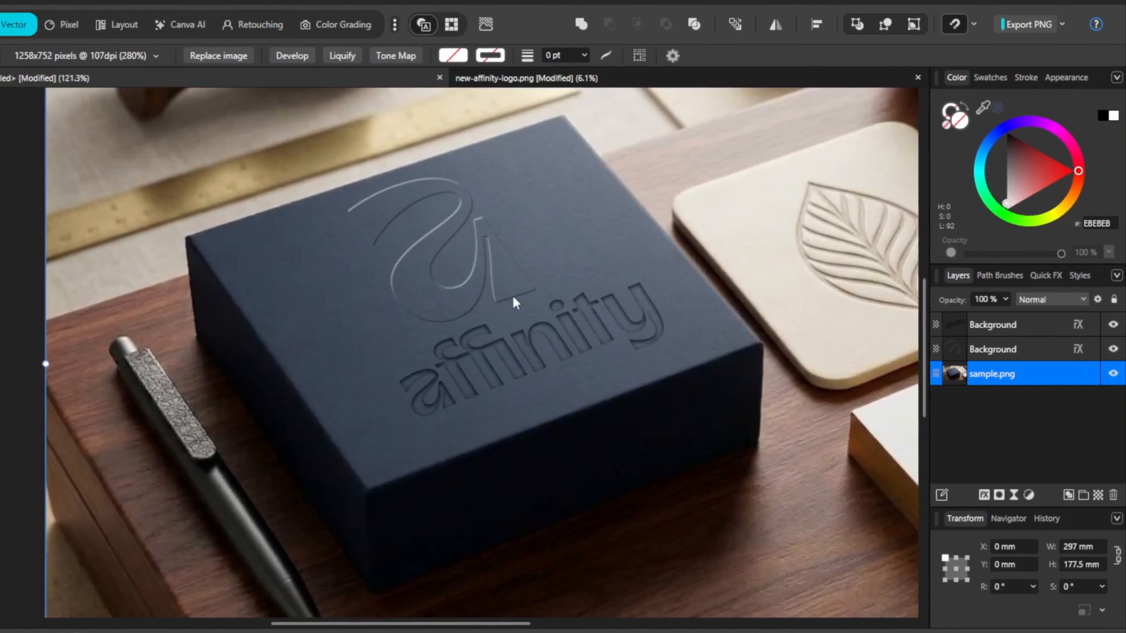
- Save the layer effects of the logo emblem on the box lid as a reusable style in the Default category
{"action": "left_click", "coordinate": [1080, 275]}
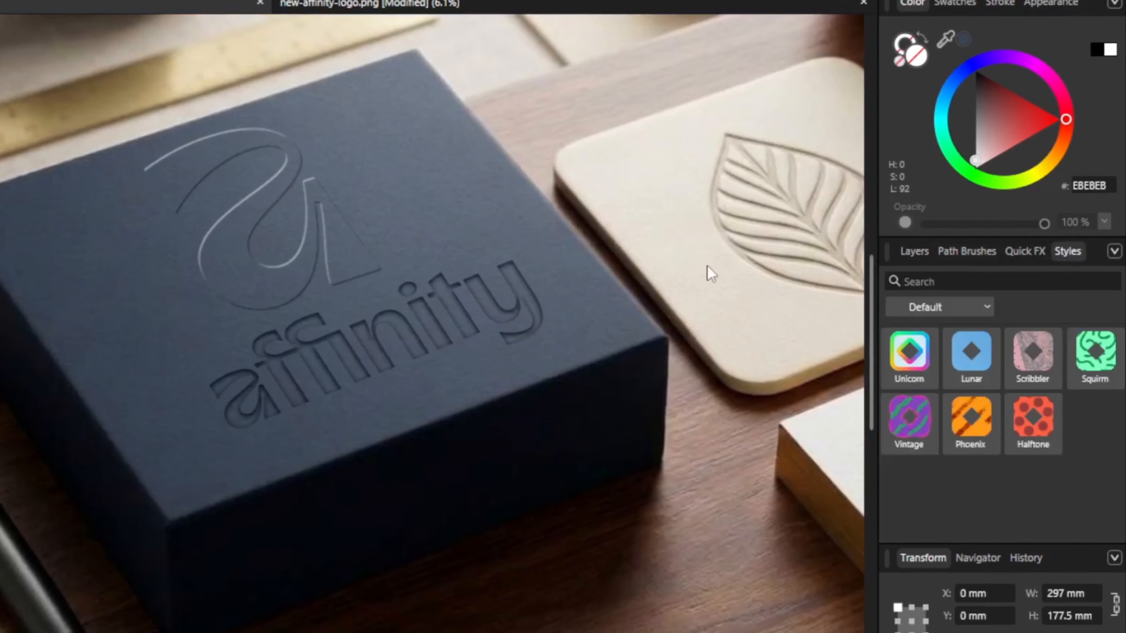
{"action": "left_click", "coordinate": [341, 260]}
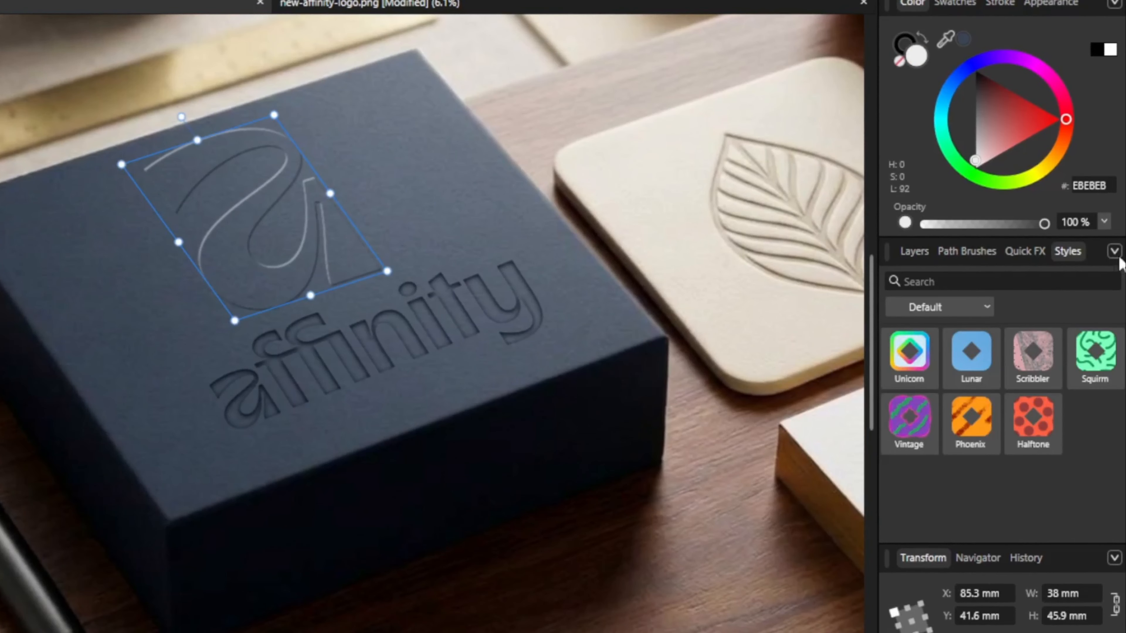
{"action": "left_click", "coordinate": [1116, 254]}
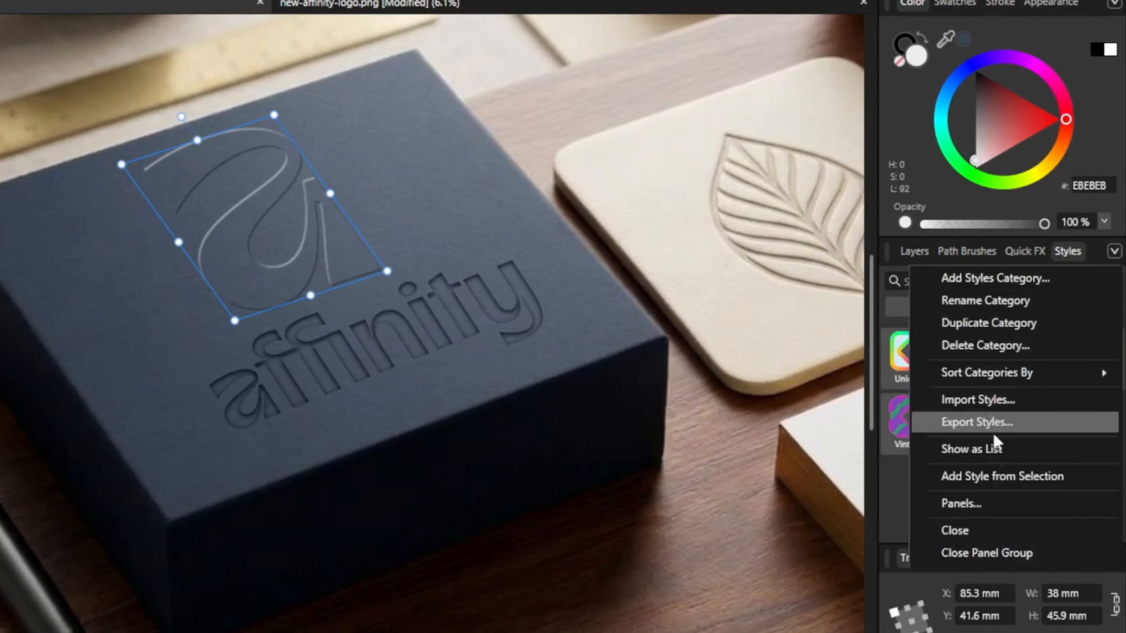
{"action": "left_click", "coordinate": [987, 477]}
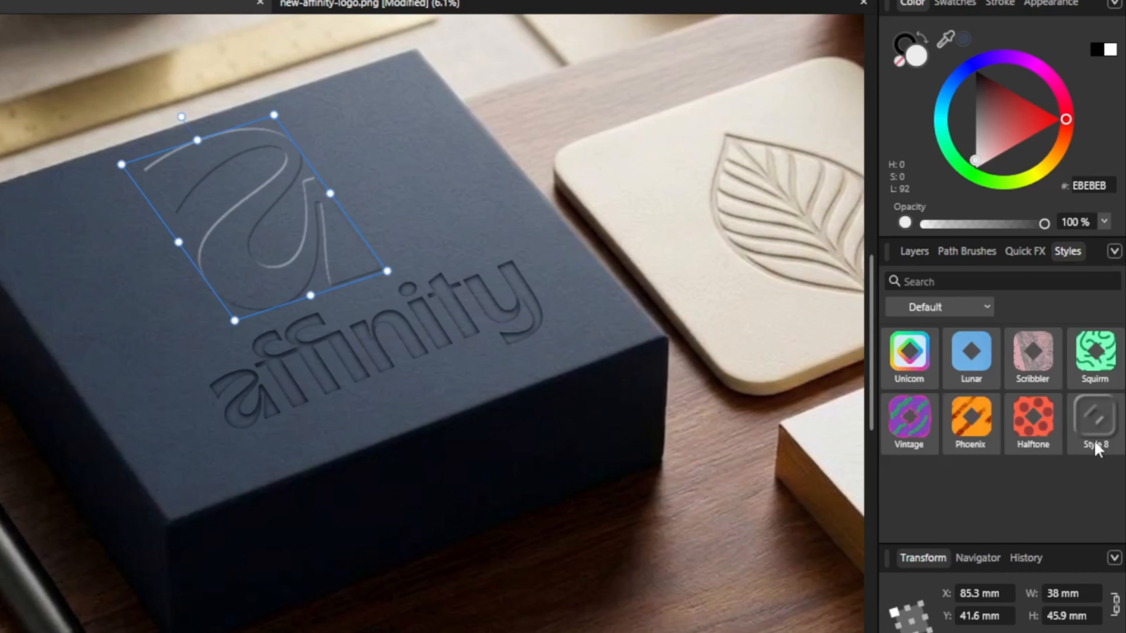
- Save the layer effects of the affinity wordmark as another reusable style in the Default category
{"action": "left_click", "coordinate": [485, 308]}
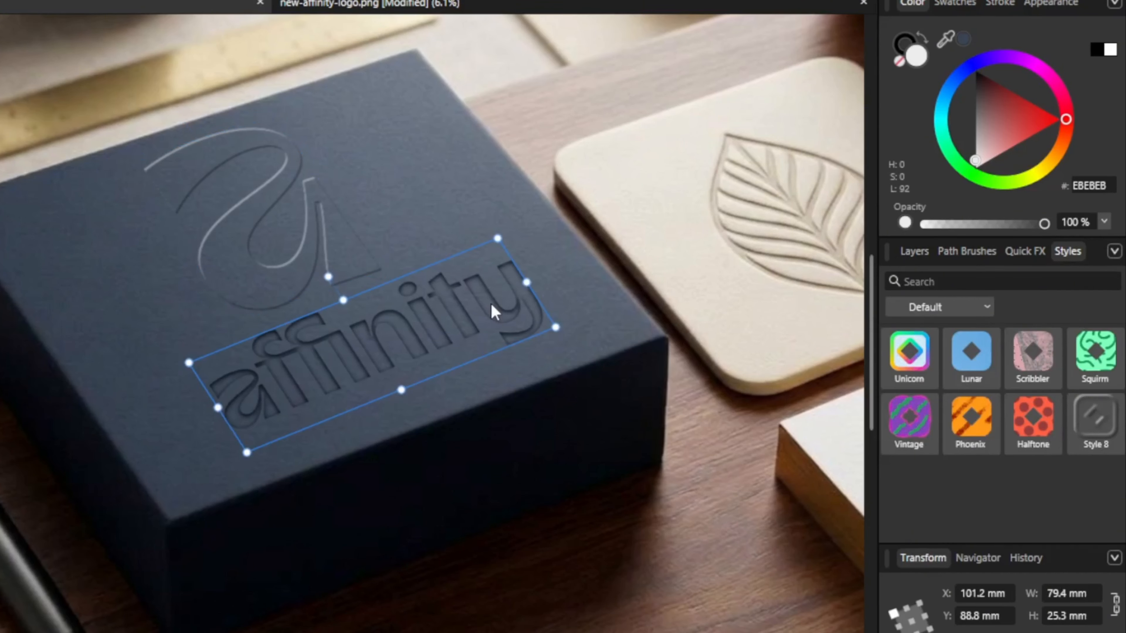
{"action": "left_click", "coordinate": [1115, 254]}
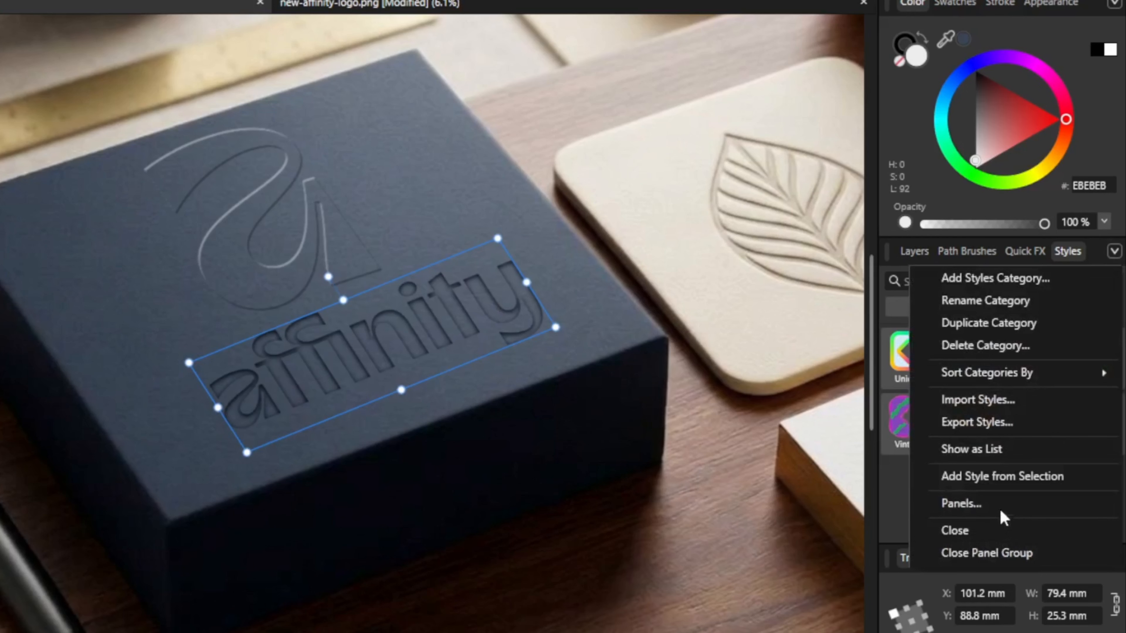
{"action": "left_click", "coordinate": [996, 475]}
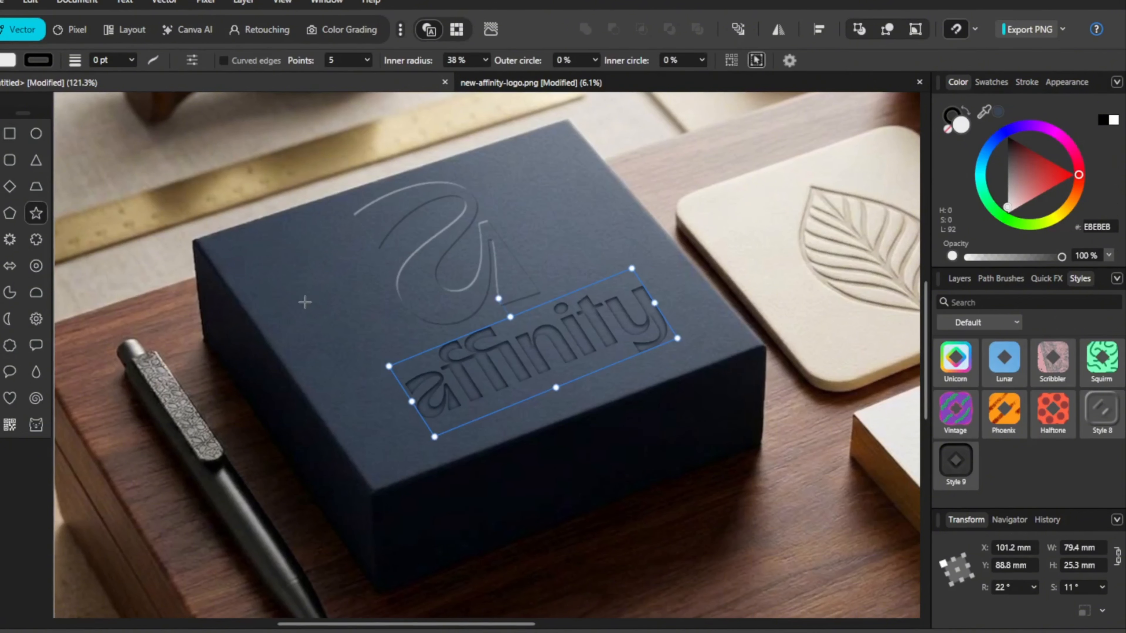
- Draw a five-pointed star about 19 × 18 mm beside the emblem near the lid's left corner, and place a copy near the back corner
{"action": "mouse_move", "coordinate": [244, 244]}
{"action": "left_mouse_down"}
{"action": "mouse_move", "coordinate": [306, 303]}
{"action": "mouse_move", "coordinate": [313, 284]}
{"action": "left_mouse_up"}
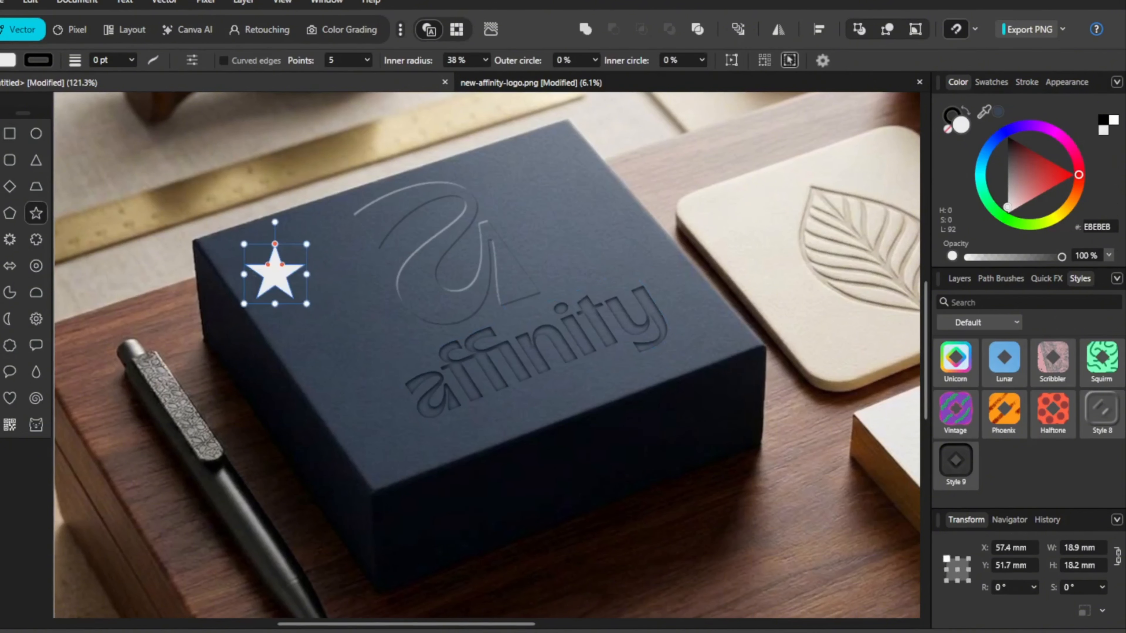
{"action": "key", "text": "v"}
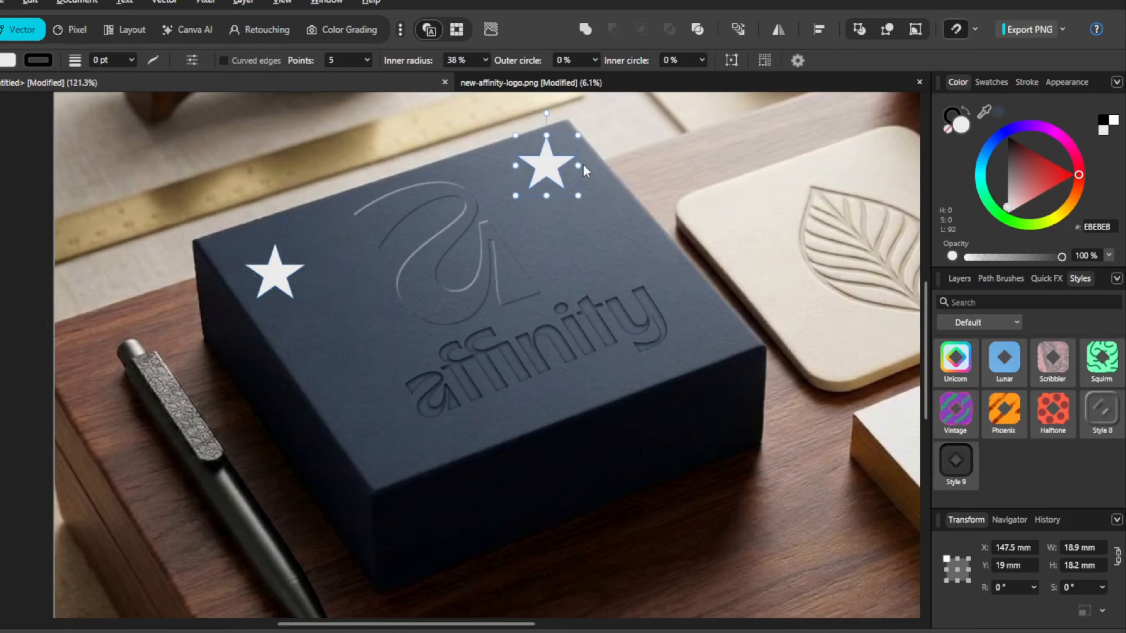
{"action": "mouse_move", "coordinate": [579, 177]}
{"action": "left_mouse_down"}
{"action": "mouse_move", "coordinate": [578, 166]}
{"action": "mouse_move", "coordinate": [564, 172]}
{"action": "left_mouse_up"}
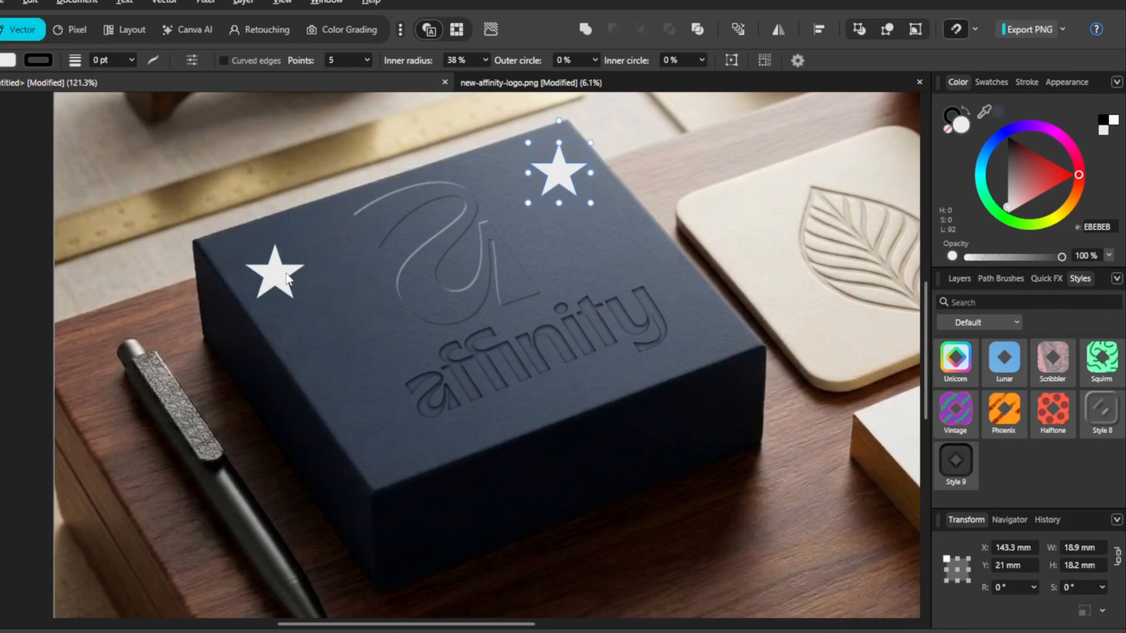
- Apply the emblem's saved style, Style 8, to the star near the lid's left corner and inspect it up close
{"action": "left_click", "coordinate": [283, 279]}
{"action": "left_click", "coordinate": [1102, 410]}
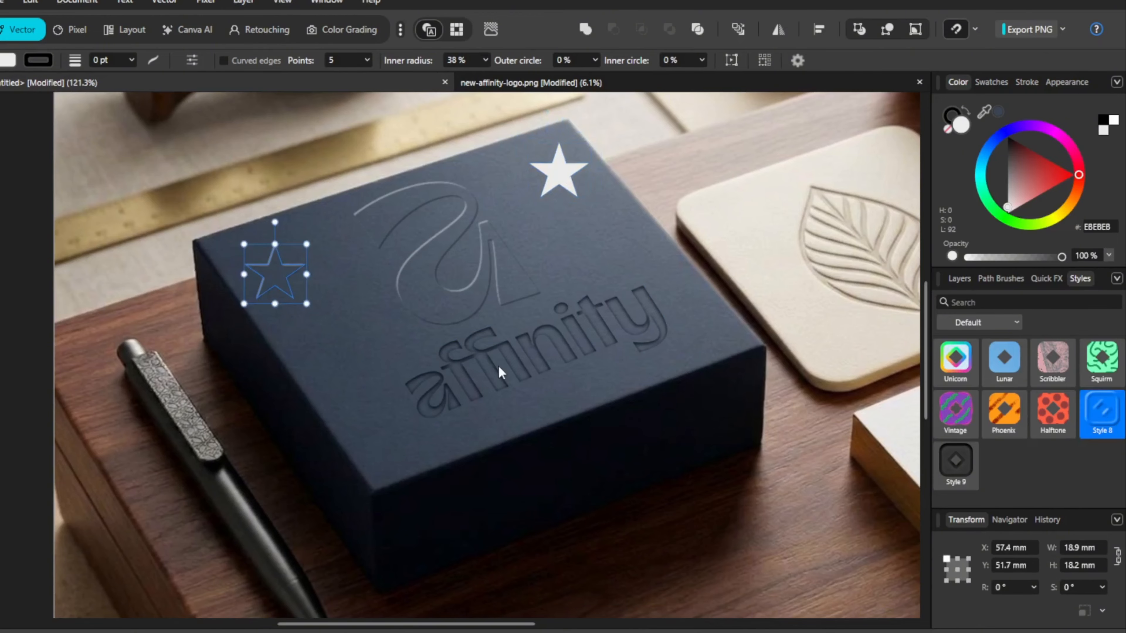
{"action": "left_click", "coordinate": [289, 303]}
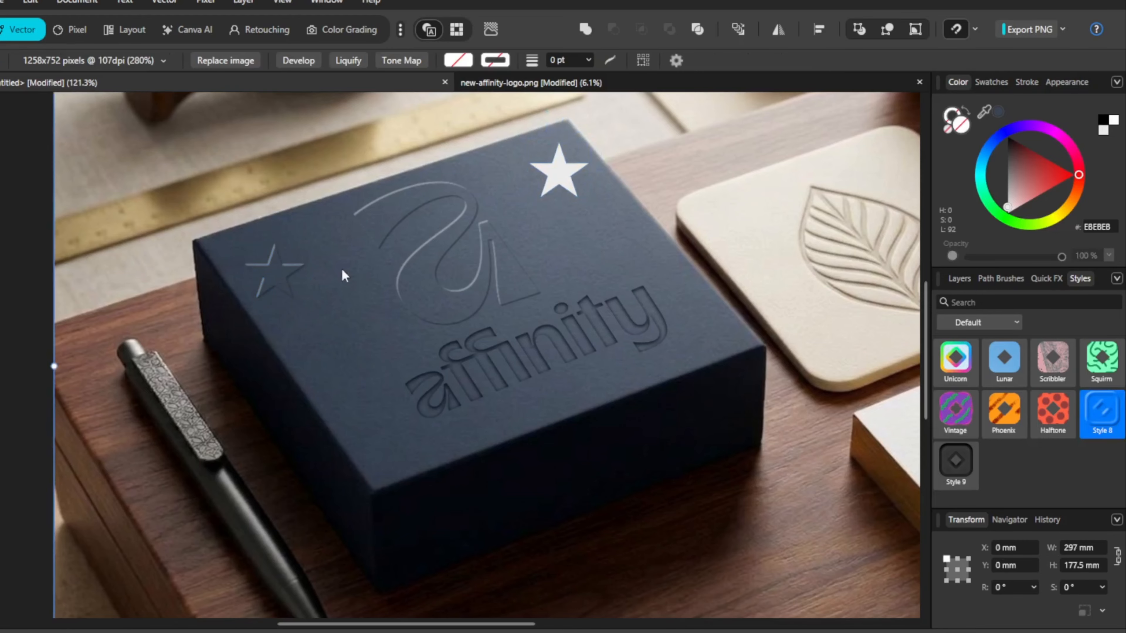
{"action": "scroll", "coordinate": [301, 281], "scroll_direction": "up", "scroll_amount": 5}
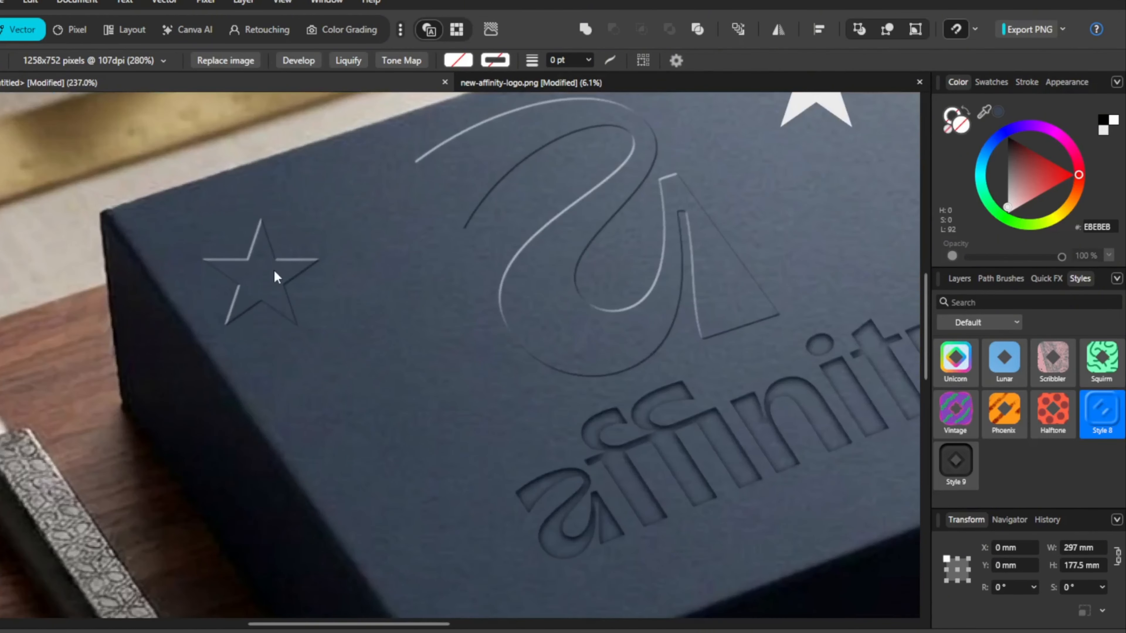
{"action": "left_click", "coordinate": [273, 269]}
{"action": "scroll", "coordinate": [277, 296], "scroll_direction": "down", "scroll_amount": 5}
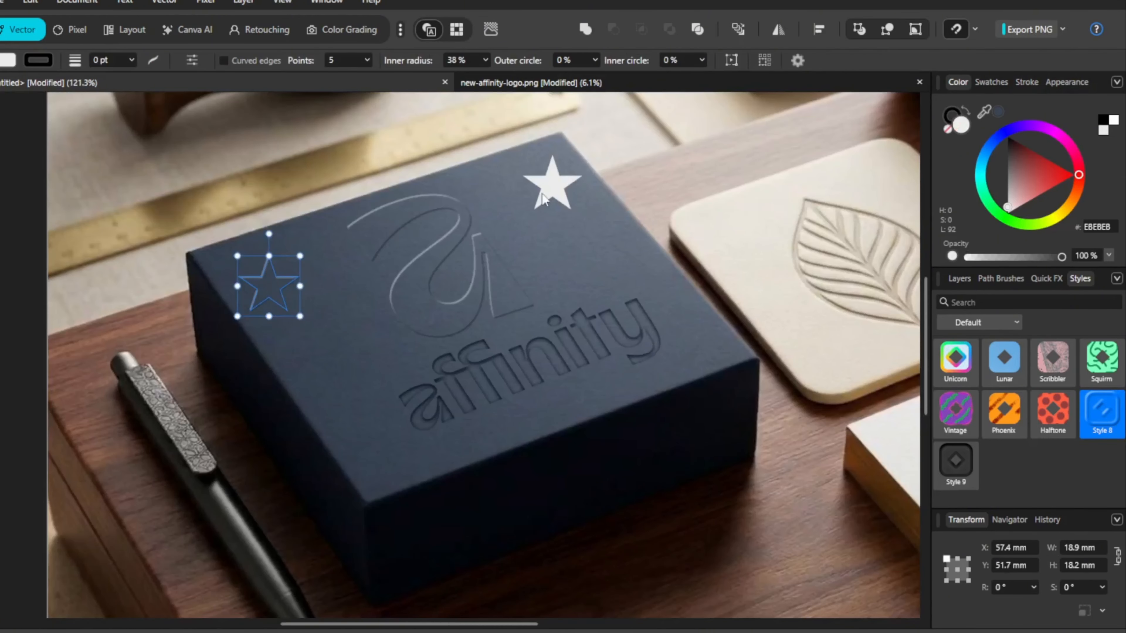
- Apply the wordmark's saved style, Style 9, to the star near the lid's back corner and inspect it up close
{"action": "left_click", "coordinate": [548, 178]}
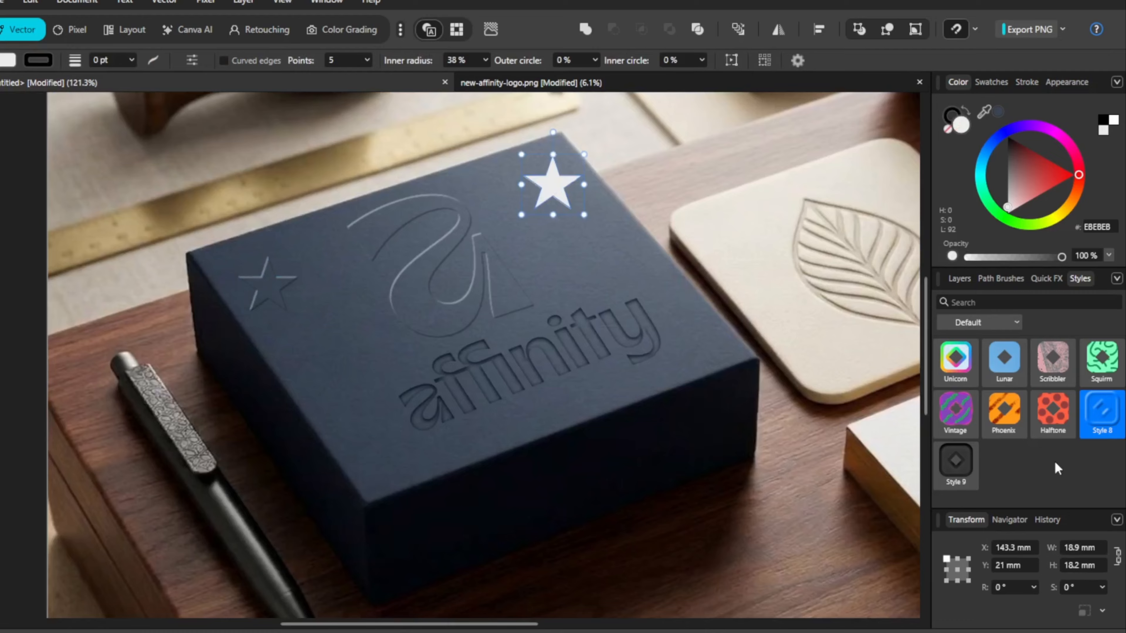
{"action": "left_click", "coordinate": [948, 463]}
{"action": "left_click", "coordinate": [599, 161]}
{"action": "scroll", "coordinate": [576, 157], "scroll_direction": "up", "scroll_amount": 4}
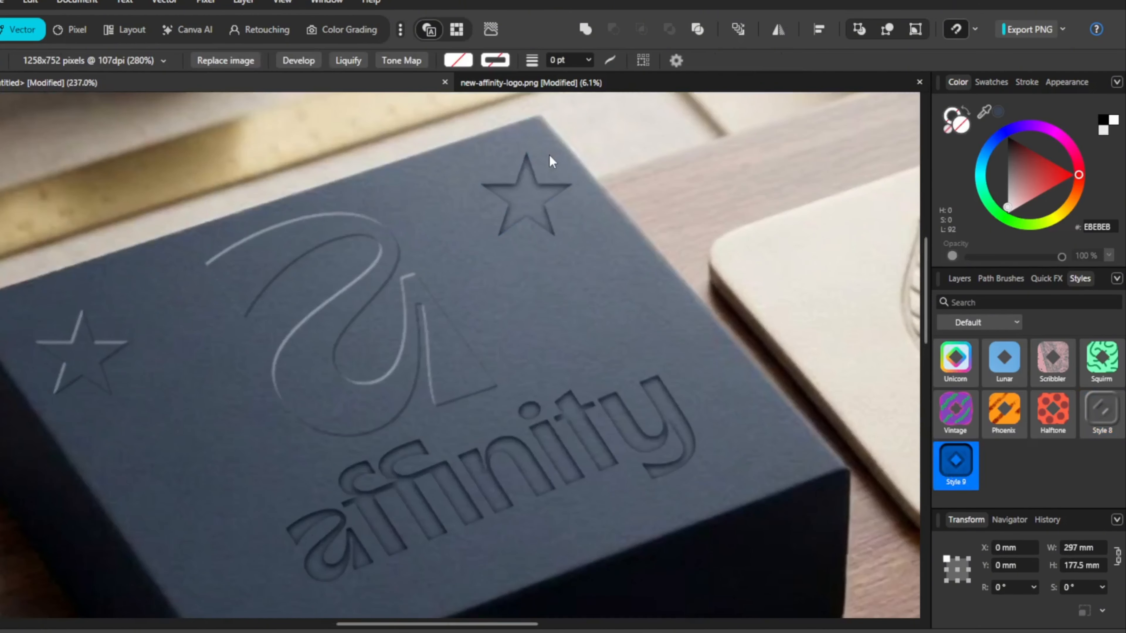
{"action": "scroll", "coordinate": [545, 248], "scroll_direction": "down", "scroll_amount": 2}
{"action": "scroll", "coordinate": [512, 273], "scroll_direction": "down", "scroll_amount": 2}
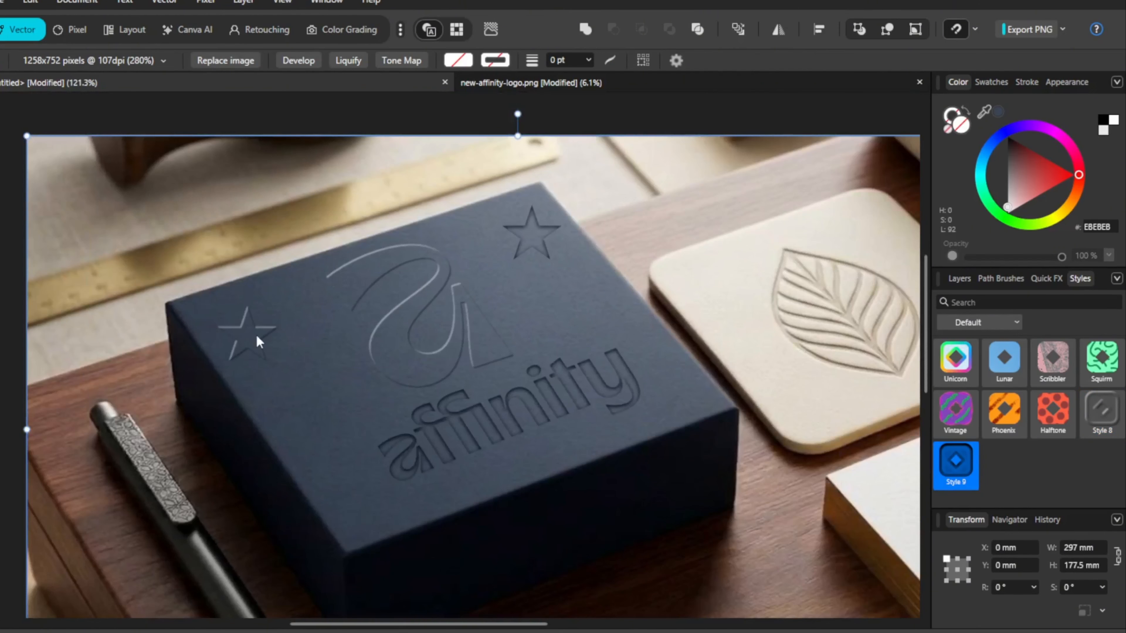
{"action": "left_click", "coordinate": [247, 333]}
{"action": "scroll", "coordinate": [541, 377], "scroll_direction": "down", "scroll_amount": 1}
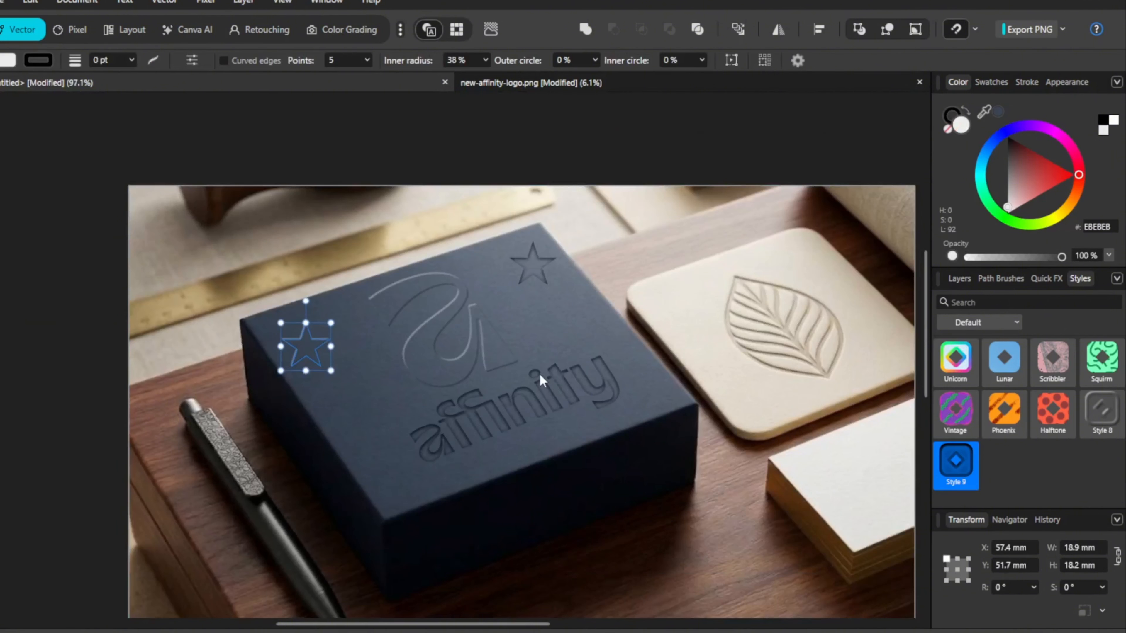
{"action": "scroll", "coordinate": [539, 373], "scroll_direction": "down", "scroll_amount": 1}
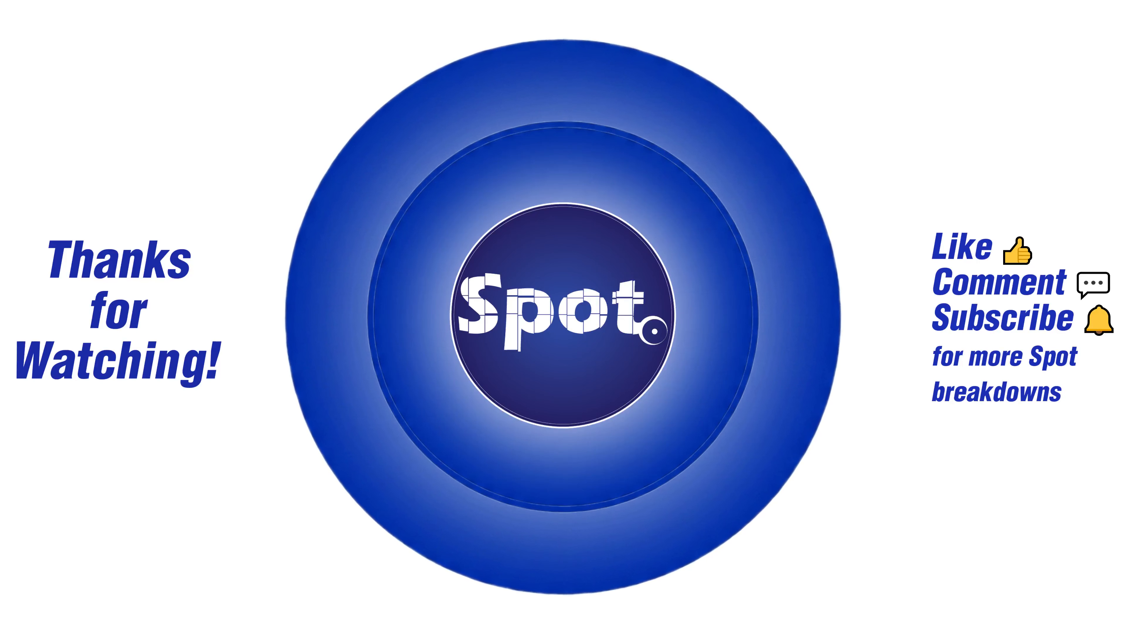